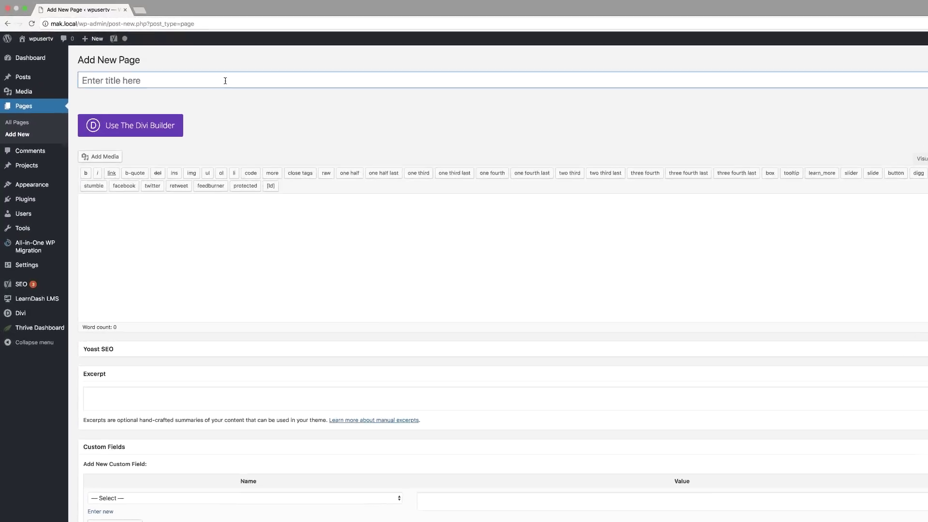
# Step: Publish a new page titled 'filters' and open it in Divi's Visual Builder
pyautogui.write('filters')
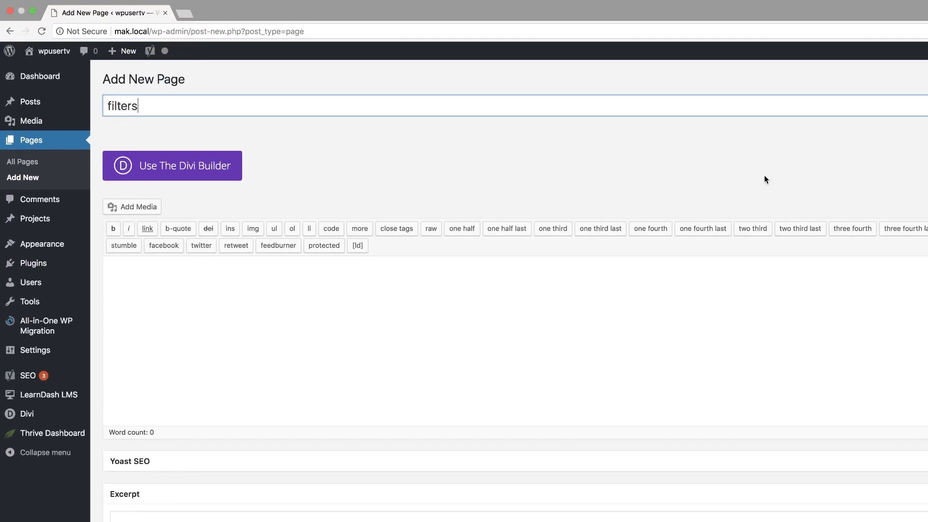
pyautogui.click(899, 340)
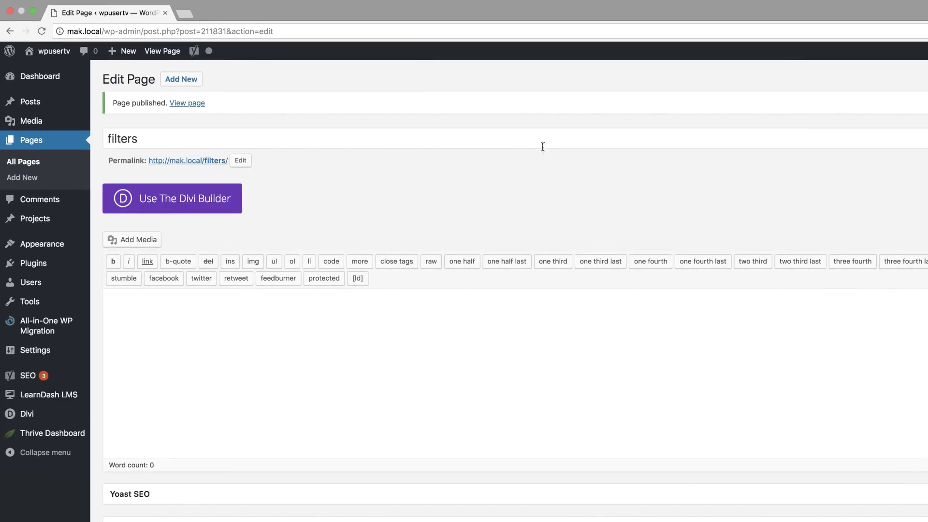
pyautogui.click(172, 202)
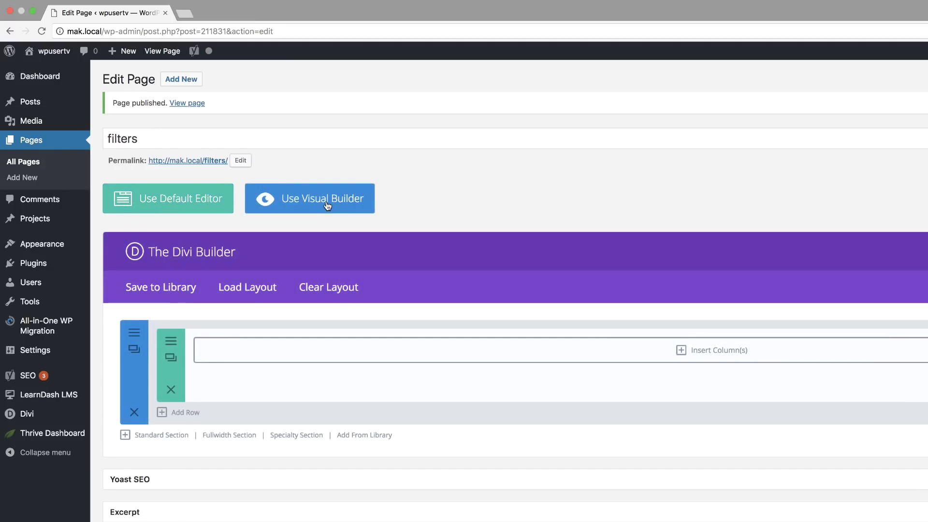
pyautogui.click(327, 199)
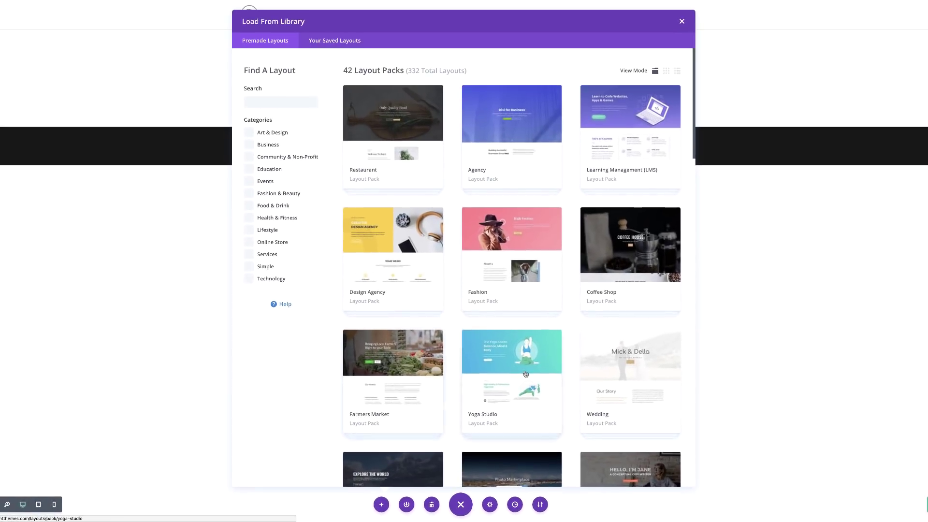
# Step: Import the Pottery Studio premade layout from the library into the filters page
pyautogui.scroll(-3, 551, 312)
pyautogui.scroll(1, 551, 312)
pyautogui.scroll(-6, 525, 373)
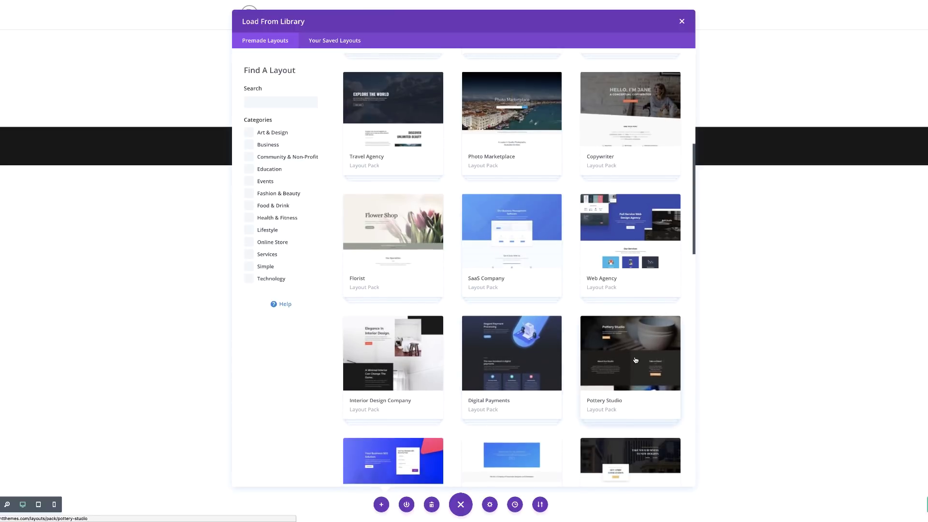
pyautogui.click(611, 336)
pyautogui.click(407, 442)
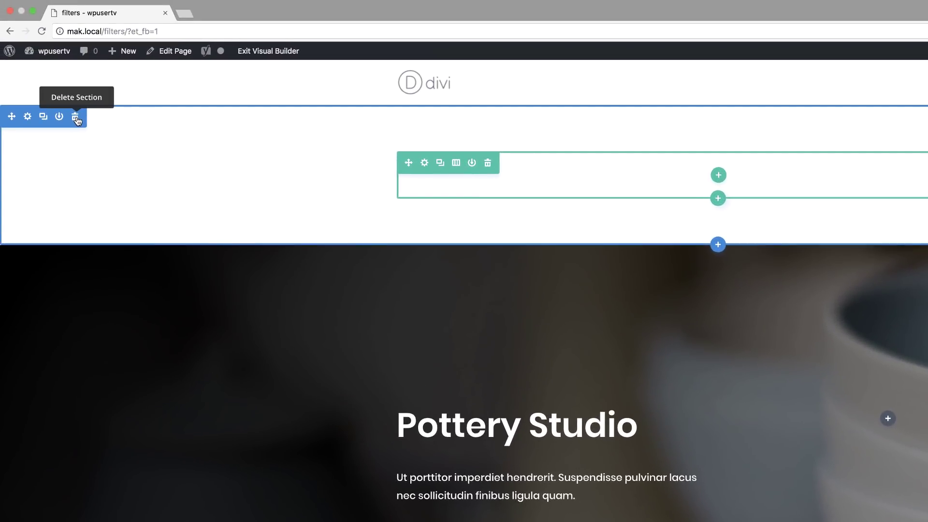
# Step: Delete the leftover empty section, then open and close the hero paragraph's text settings
pyautogui.click(76, 118)
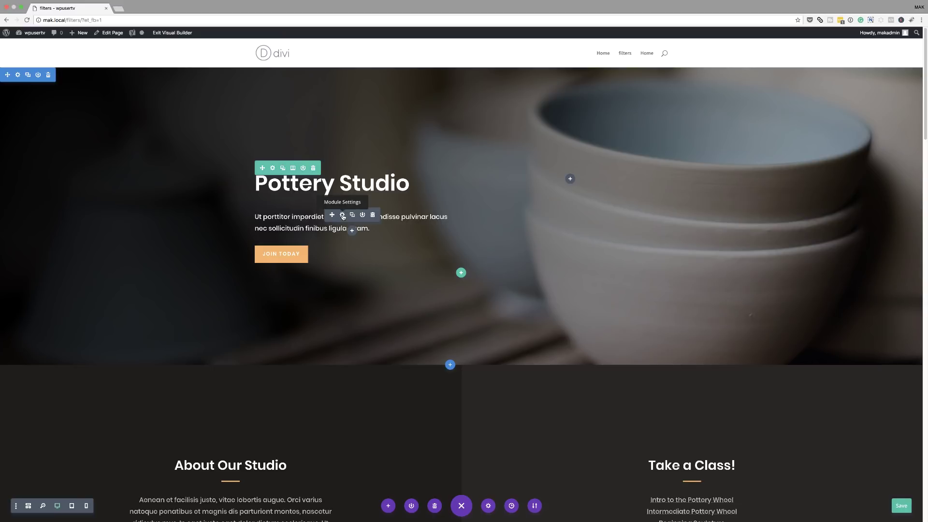
pyautogui.click(343, 216)
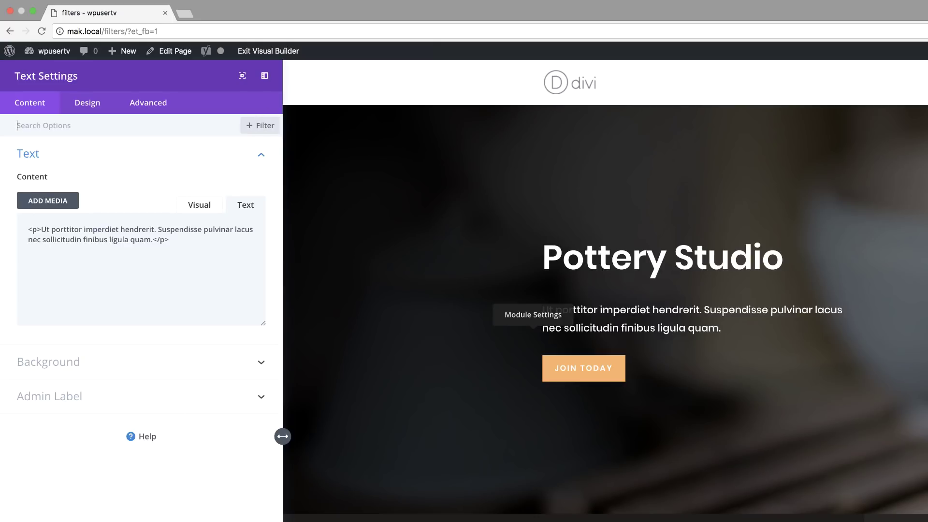
pyautogui.press('Escape')
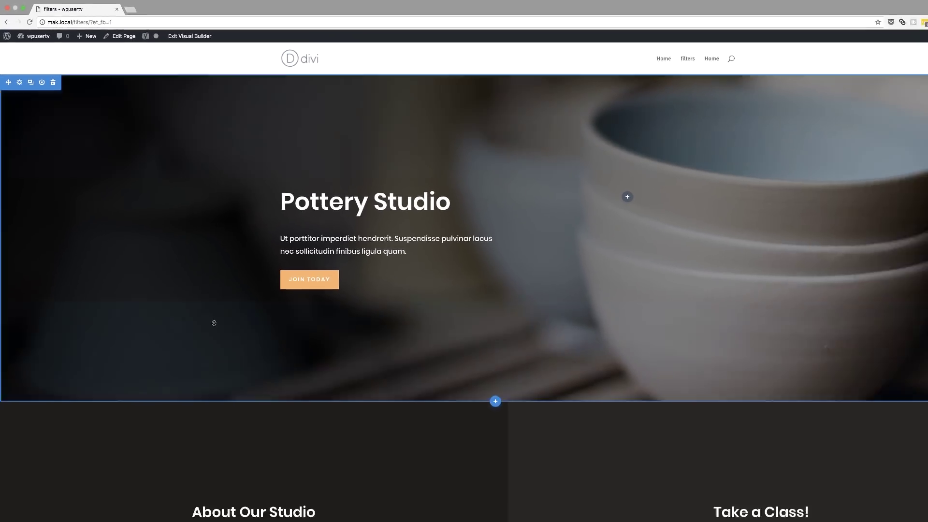
pyautogui.scroll(-3, 190, 307)
pyautogui.scroll(-6, 190, 307)
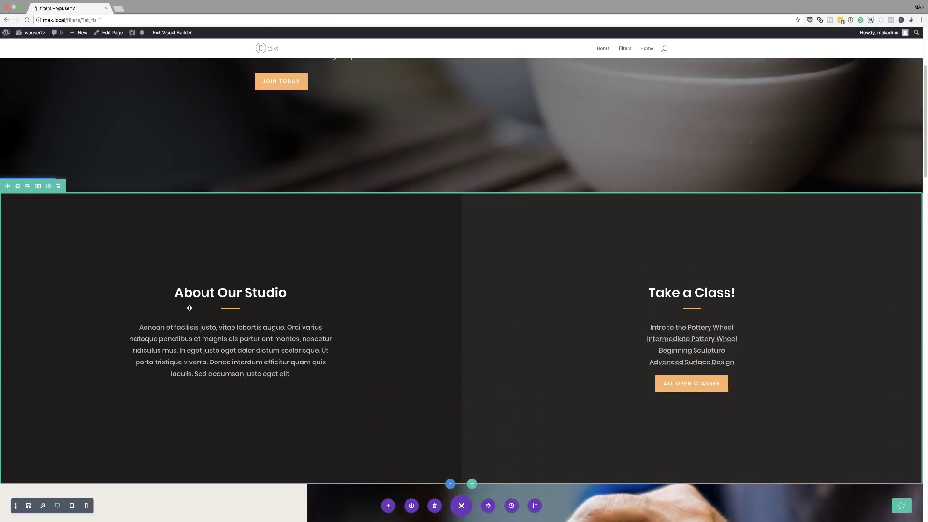
pyautogui.scroll(-6, 190, 308)
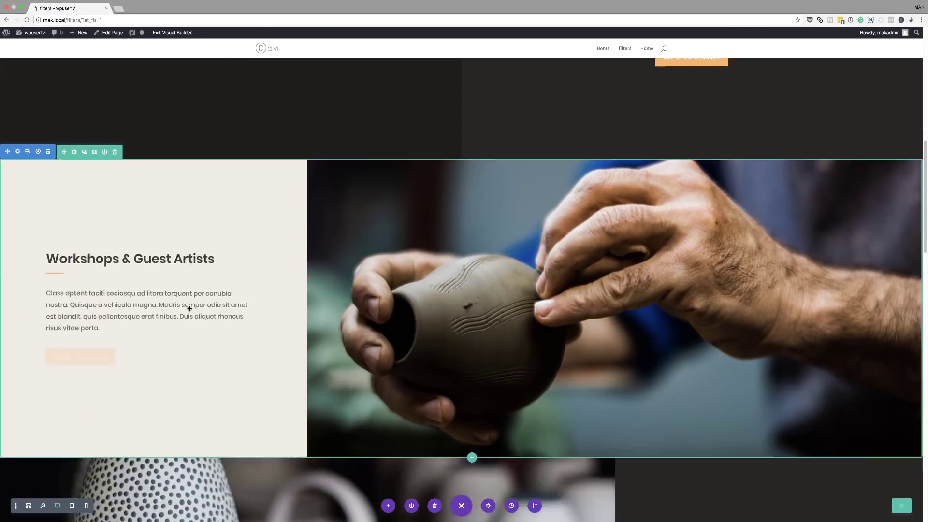
pyautogui.scroll(-4, 190, 308)
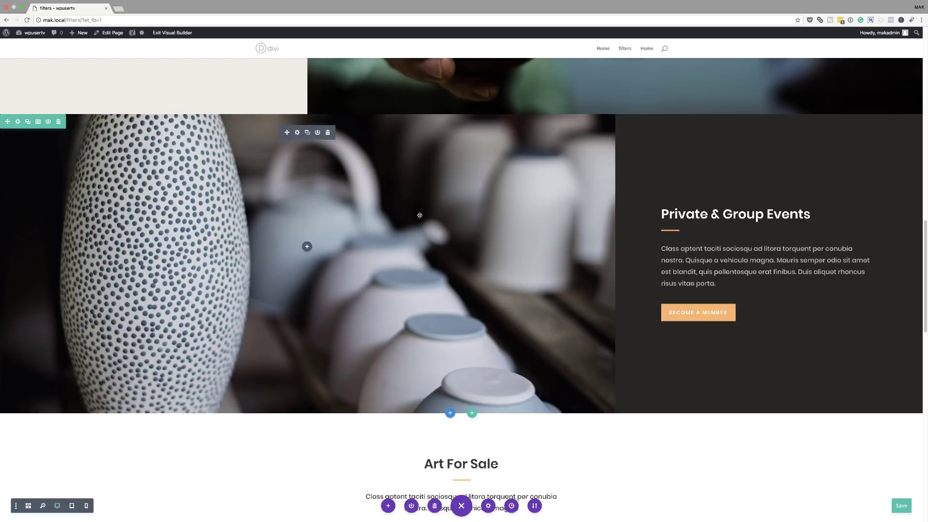
pyautogui.click(18, 122)
pyautogui.click(44, 99)
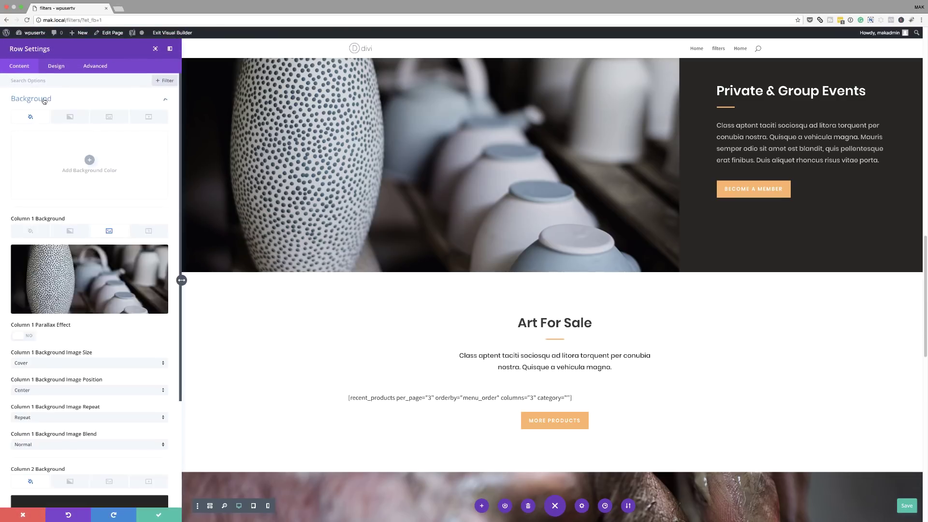
pyautogui.moveTo(75, 280)
pyautogui.click(24, 515)
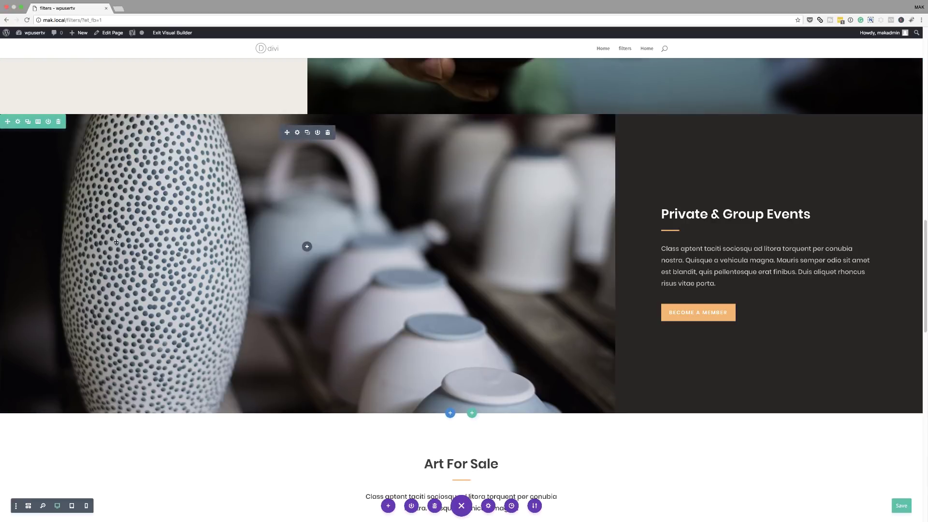
pyautogui.scroll(15, 116, 242)
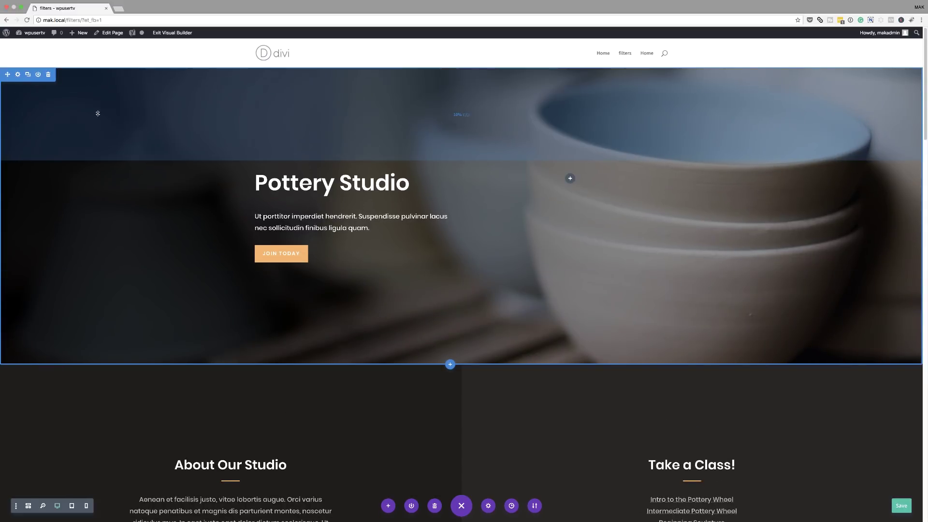
pyautogui.scroll(-2, 153, 261)
pyautogui.scroll(-12, 153, 261)
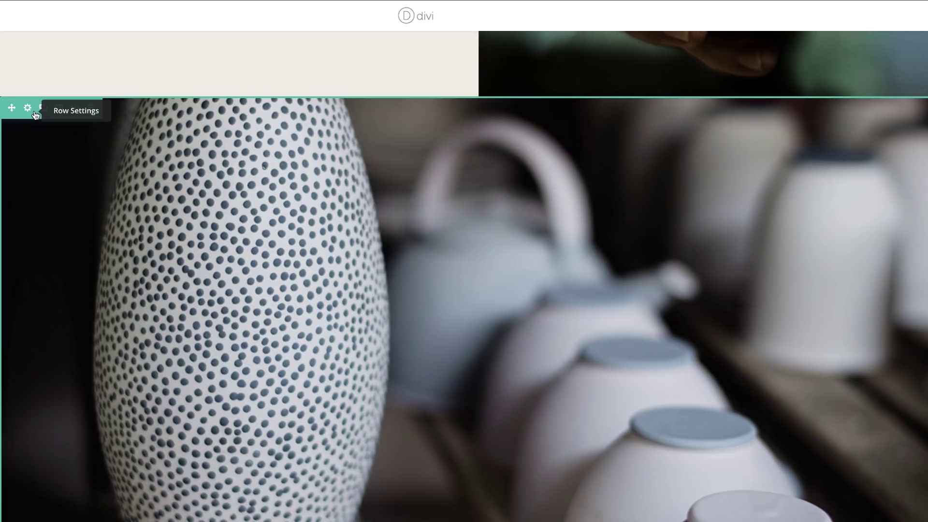
pyautogui.click(29, 110)
pyautogui.click(264, 66)
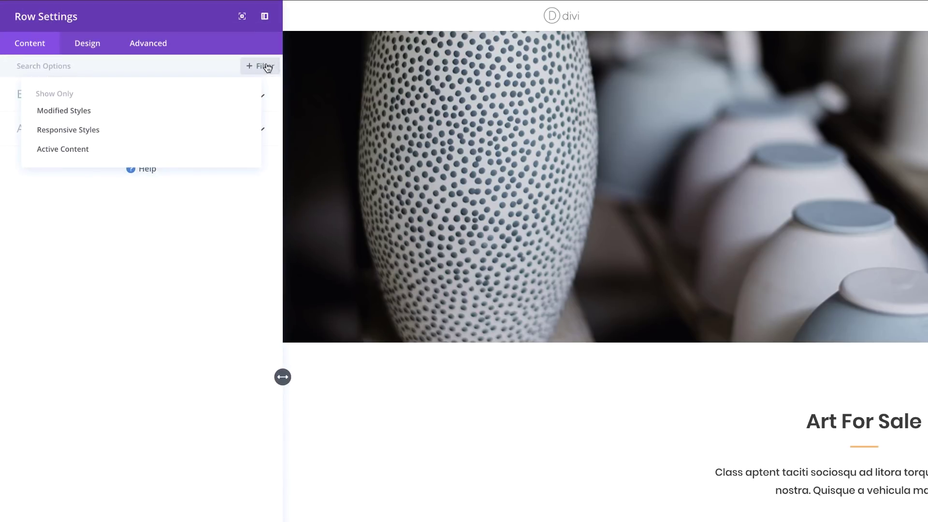
pyautogui.click(108, 111)
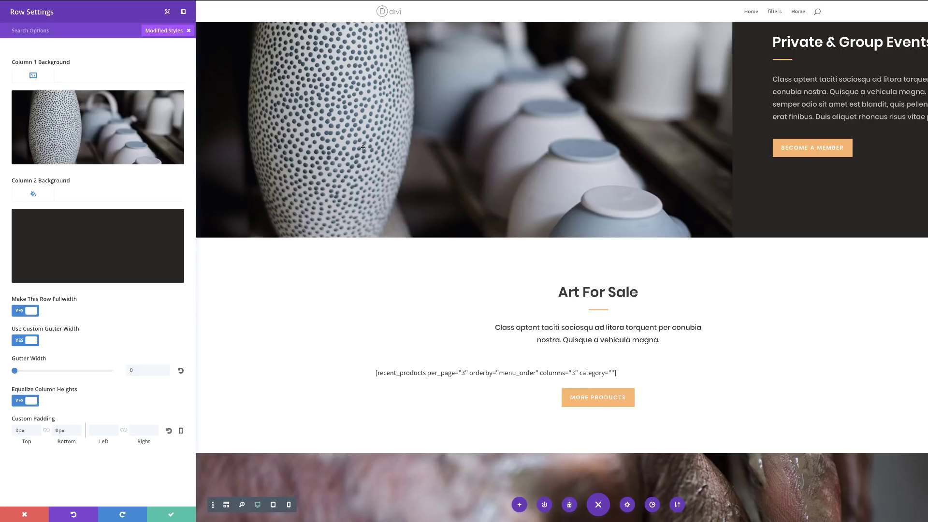
pyautogui.moveTo(152, 109)
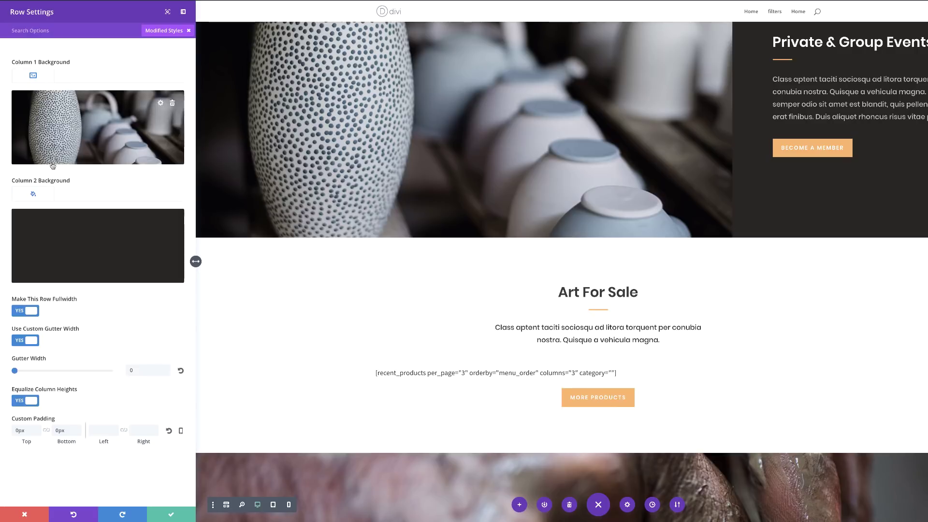
pyautogui.moveTo(119, 234)
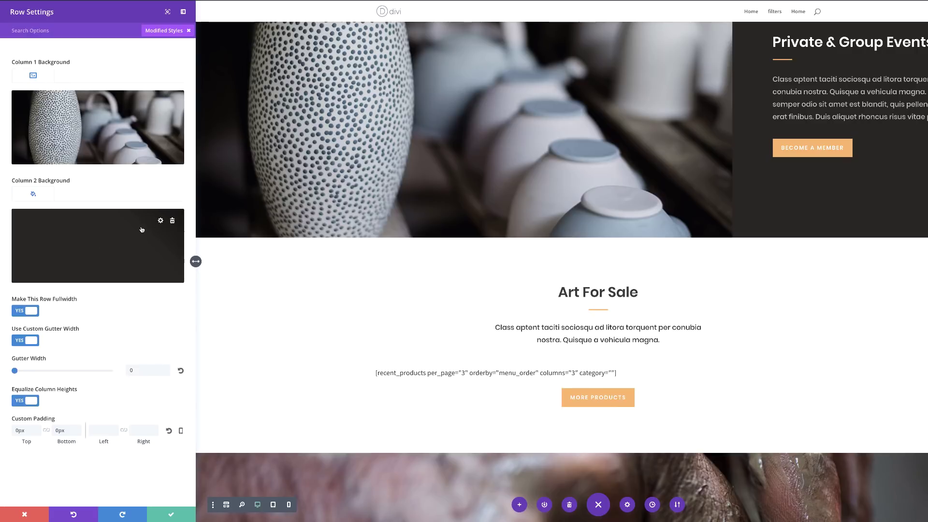
pyautogui.click(25, 516)
# Step: Open the Workshops & Guest Artists heading settings filtered to show only Modified Styles
pyautogui.scroll(10, 174, 435)
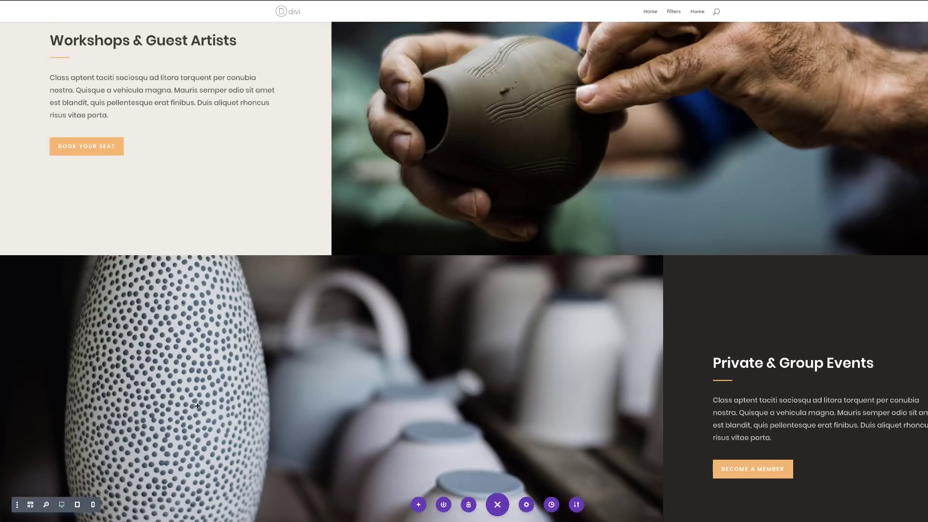
pyautogui.scroll(-4, 199, 410)
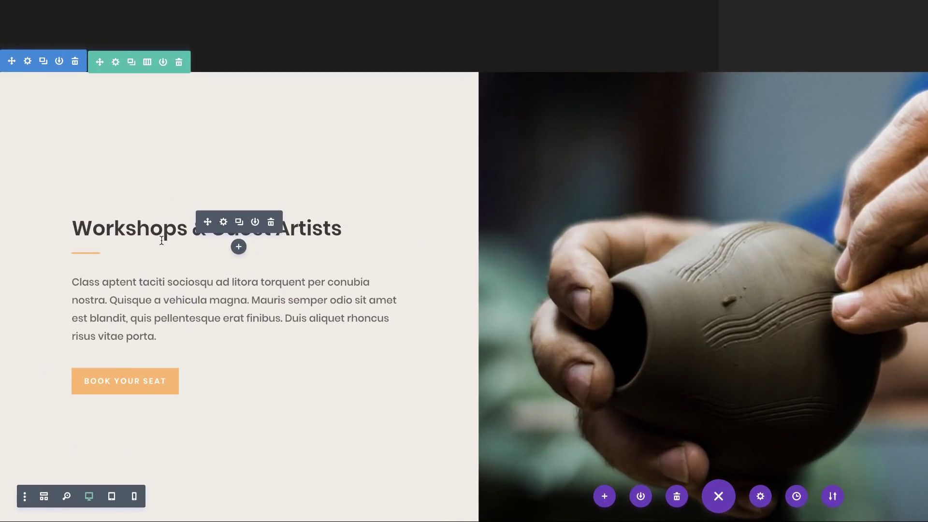
pyautogui.click(223, 222)
pyautogui.click(180, 45)
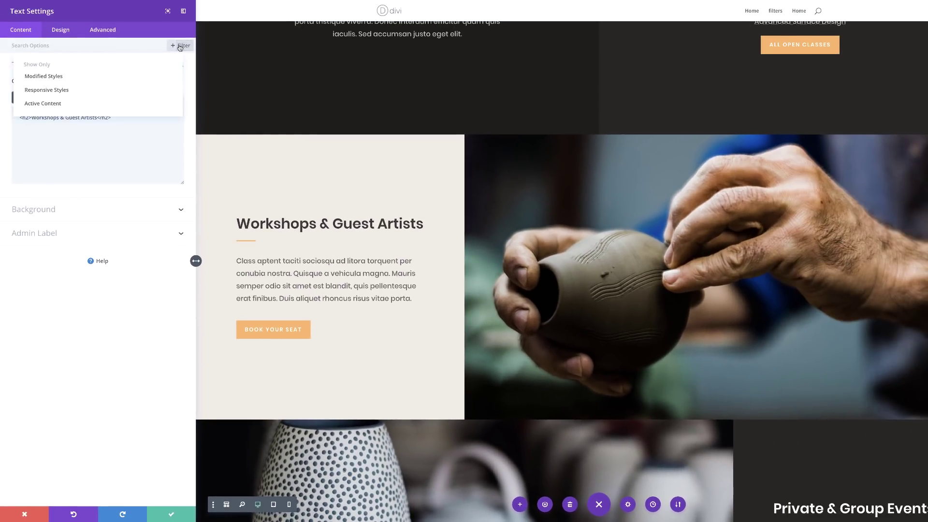
pyautogui.click(60, 77)
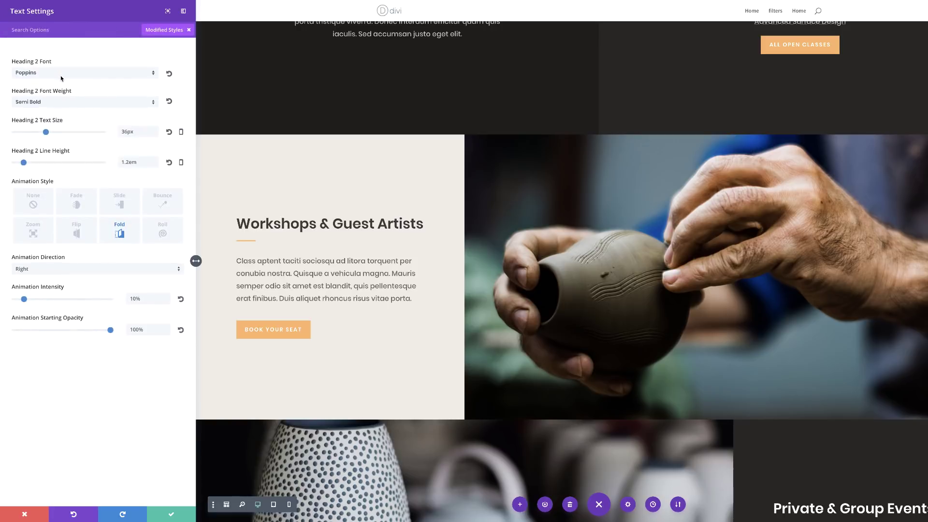
# Step: Clear the Modified Styles filter and browse the heading's Design tab text options
pyautogui.click(189, 31)
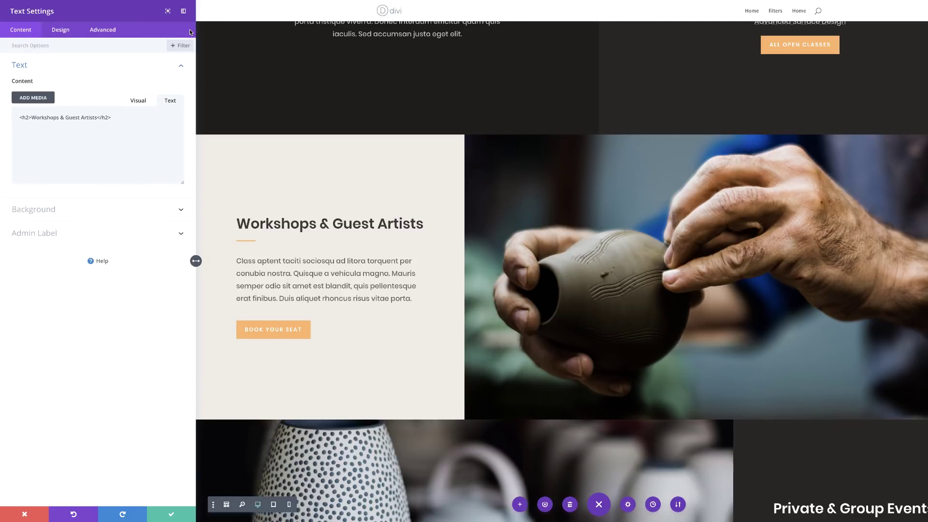
pyautogui.click(26, 66)
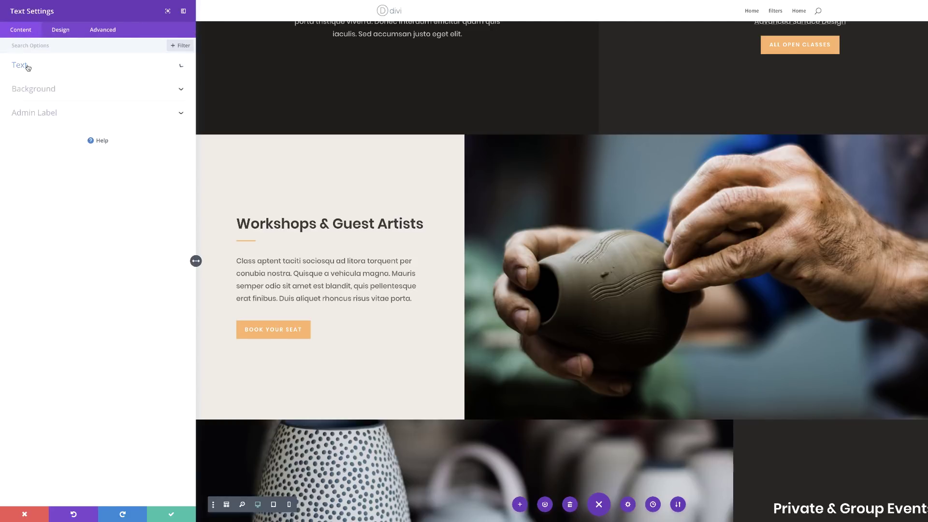
pyautogui.click(61, 30)
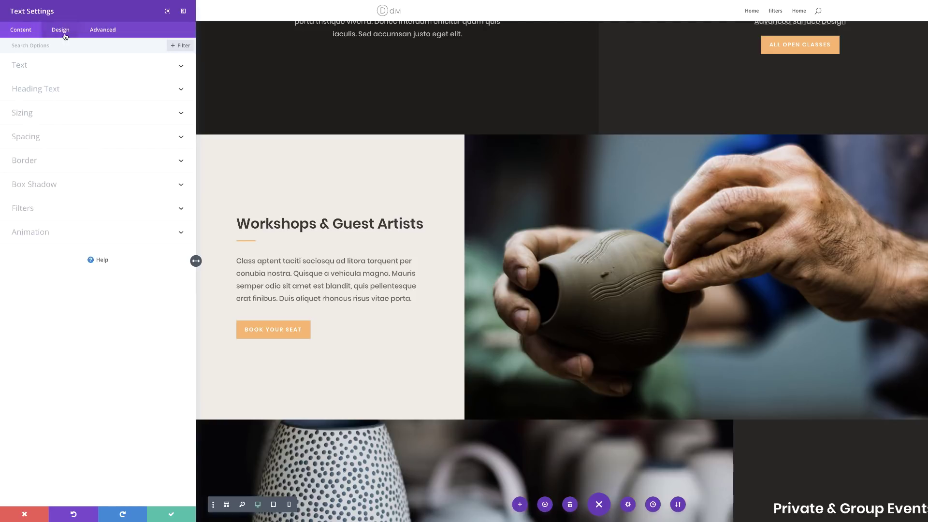
pyautogui.click(27, 66)
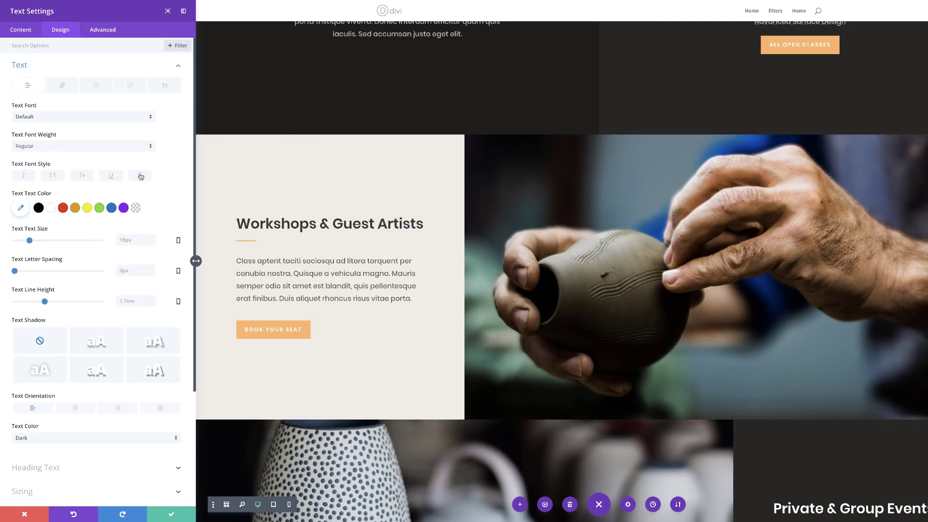
pyautogui.scroll(-3, 184, 157)
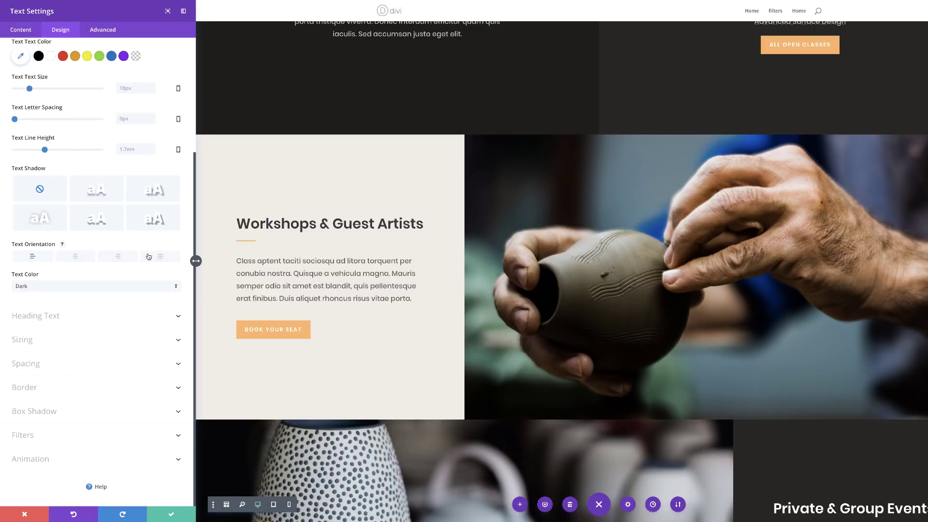
pyautogui.click(54, 316)
pyautogui.scroll(-2, 164, 210)
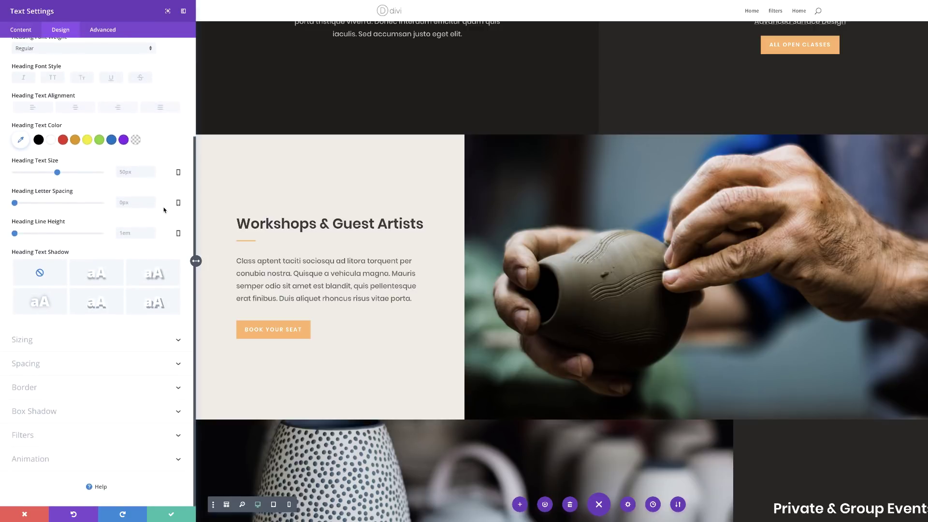
pyautogui.scroll(3, 164, 210)
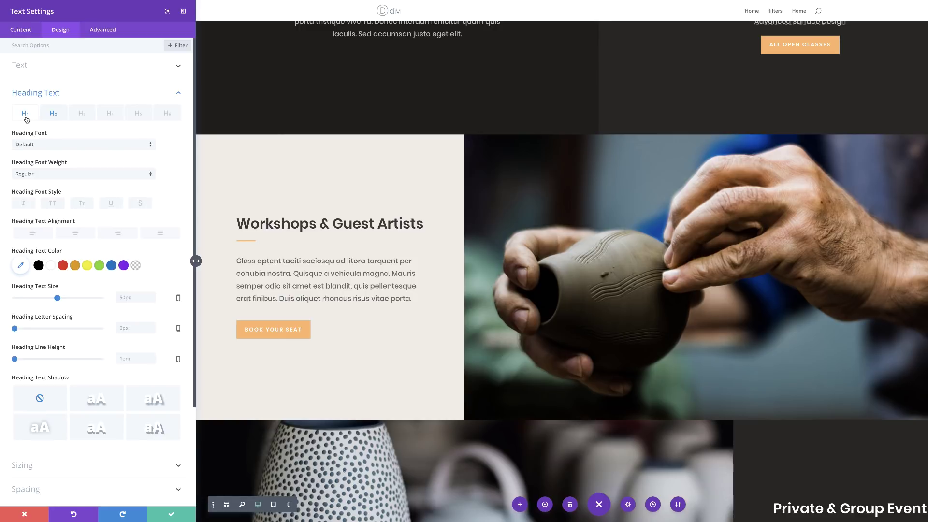
# Step: Show the Heading 2 font settings: Poppins, Semi Bold, 36px
pyautogui.click(25, 30)
pyautogui.click(25, 68)
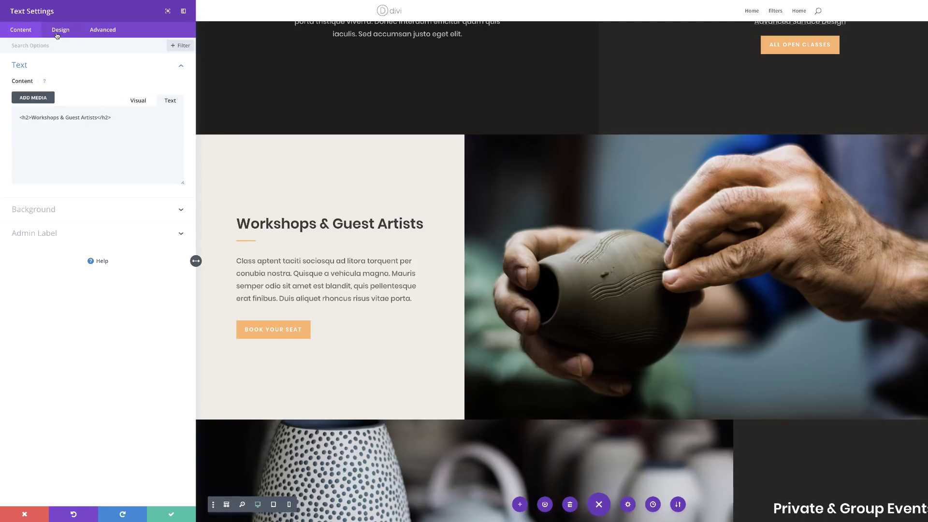
pyautogui.click(57, 33)
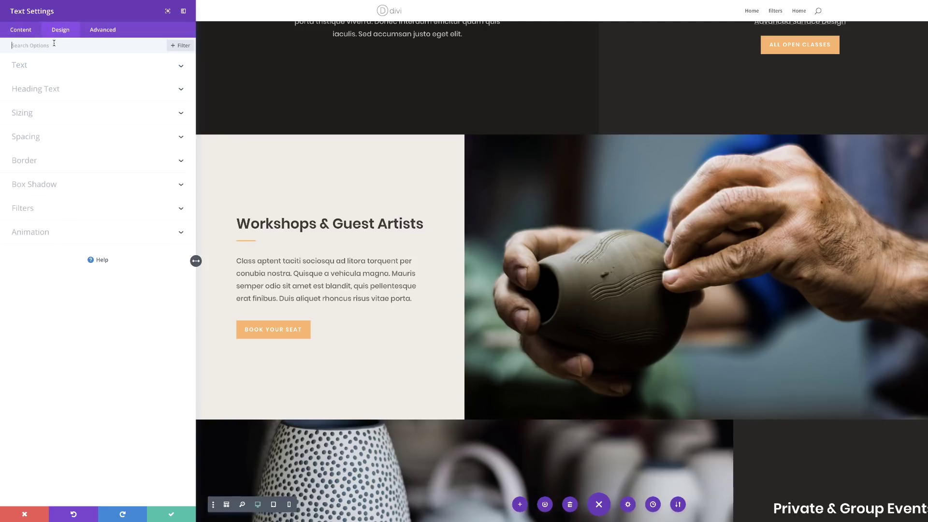
pyautogui.click(35, 89)
pyautogui.click(54, 70)
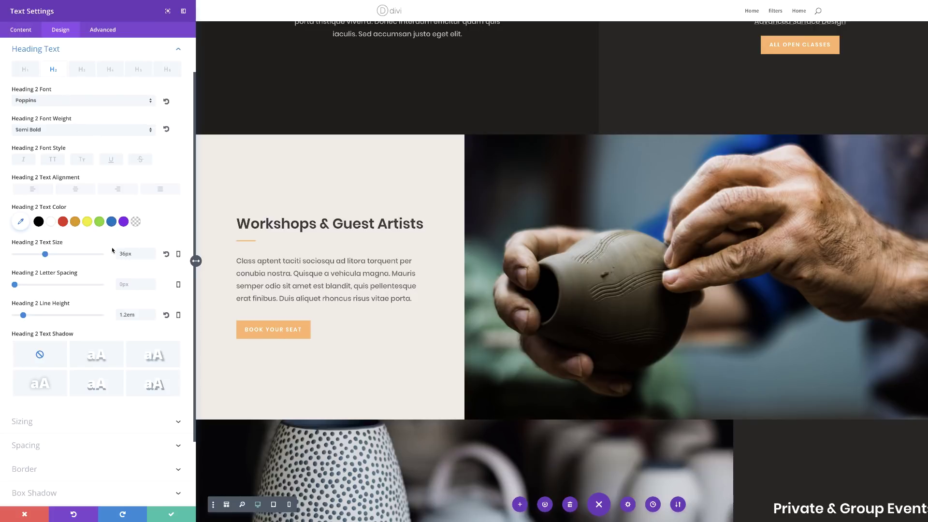
# Step: List only the heading's modified styles, then close Text Settings discarding changes
pyautogui.click(21, 32)
pyautogui.click(180, 45)
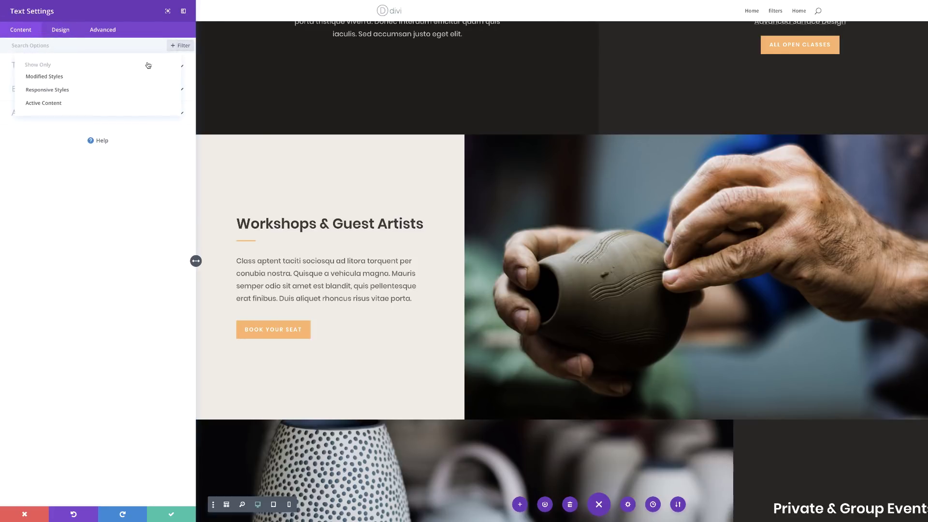
pyautogui.click(65, 81)
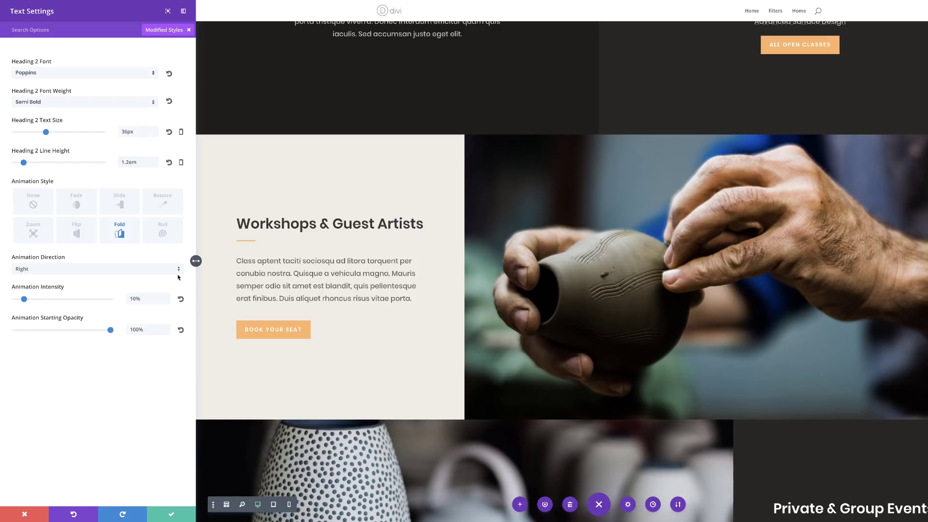
pyautogui.click(25, 515)
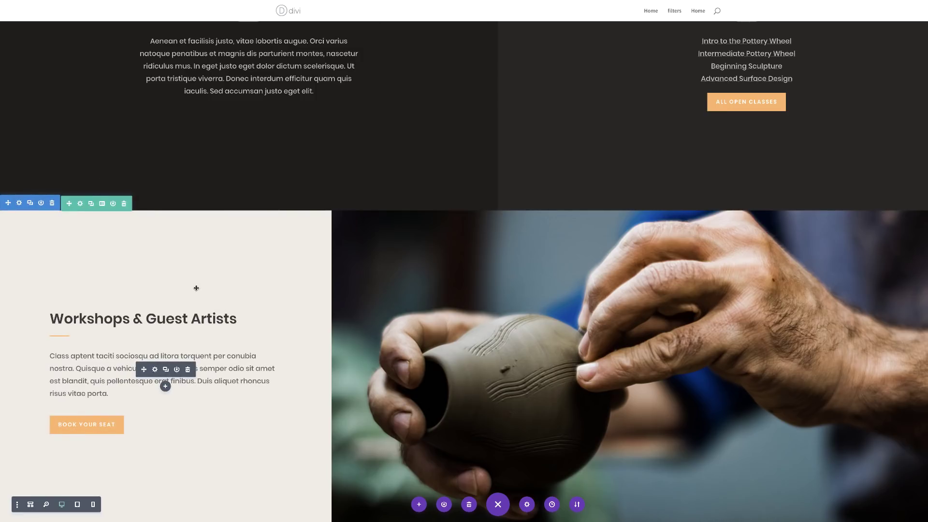
# Step: Add a Click Here button module under About Our Studio and center it
pyautogui.scroll(6, 281, 291)
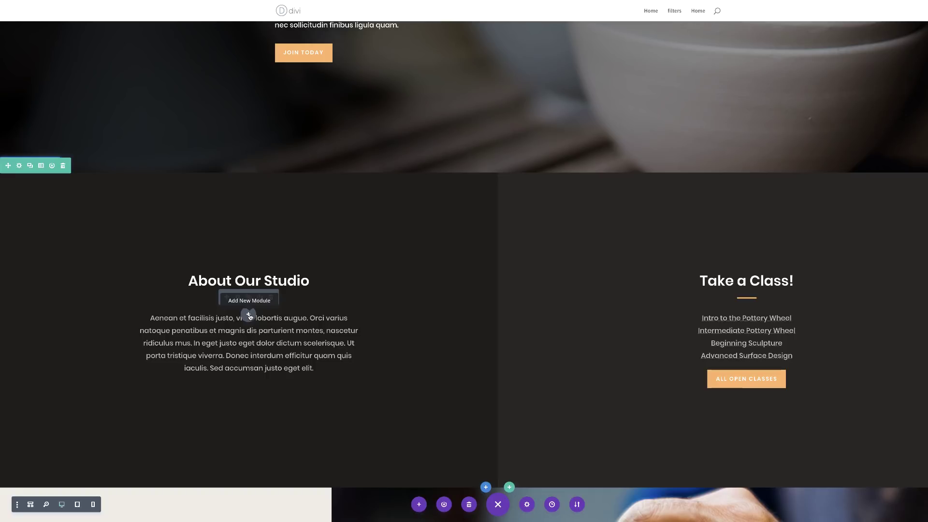
pyautogui.click(249, 315)
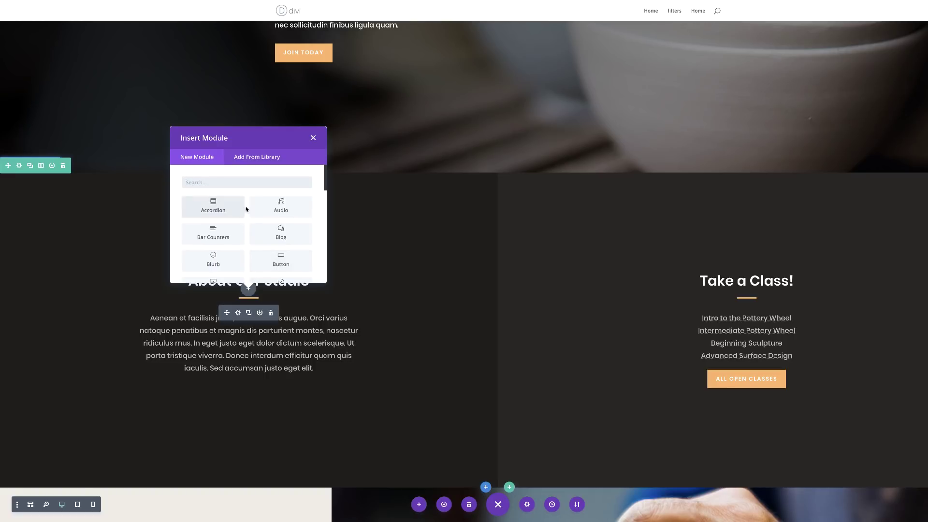
pyautogui.click(285, 263)
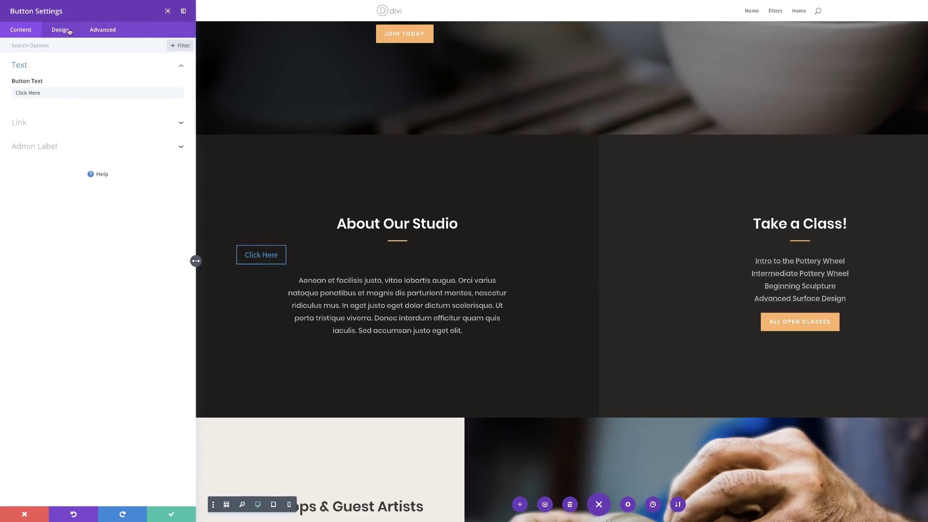
pyautogui.click(61, 35)
pyautogui.click(41, 67)
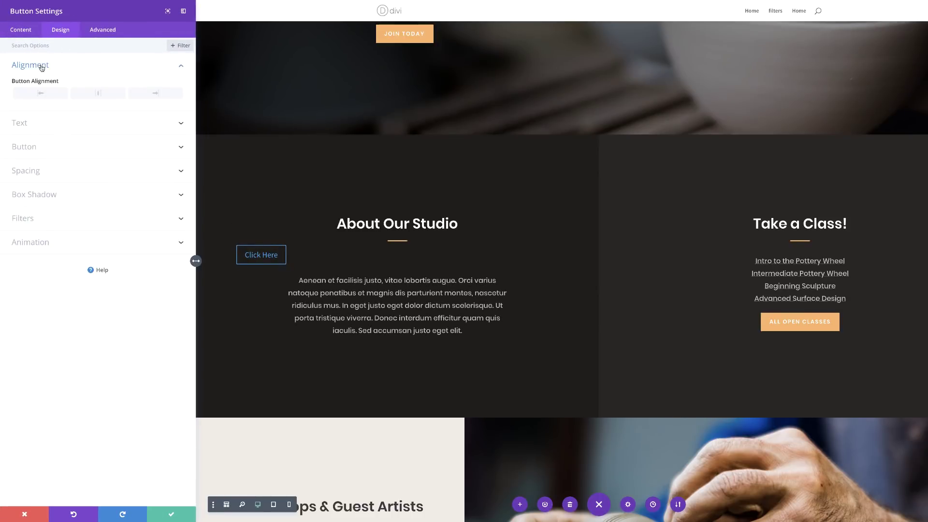
pyautogui.click(98, 94)
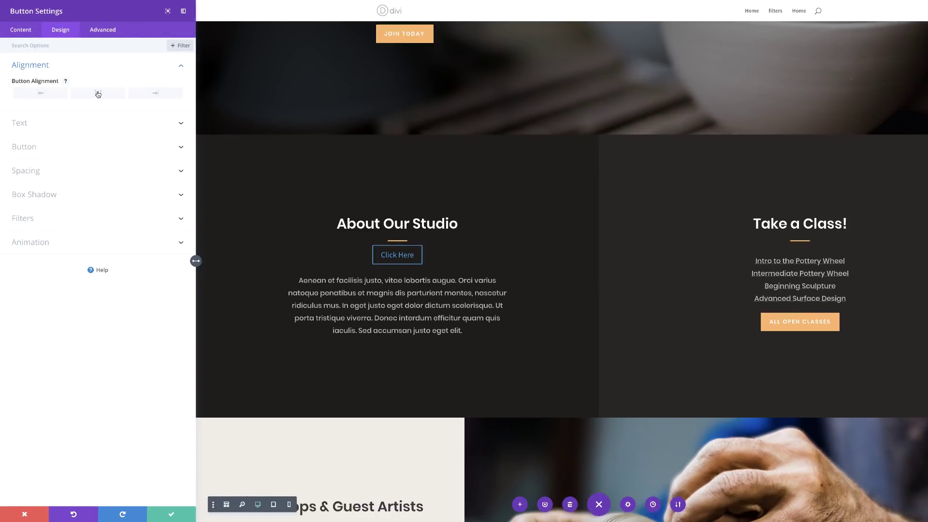
# Step: Enable custom button styles with a red background and a 0px border
pyautogui.click(30, 148)
pyautogui.click(30, 147)
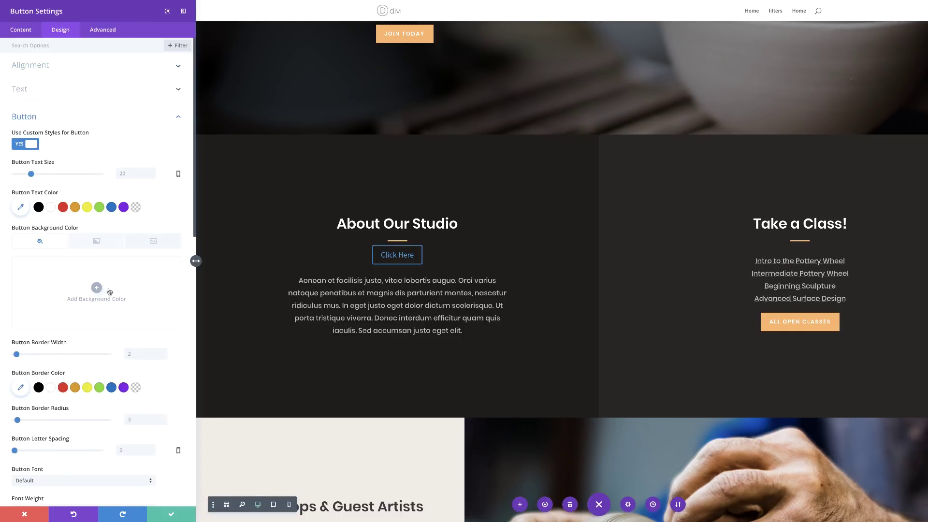
pyautogui.click(98, 289)
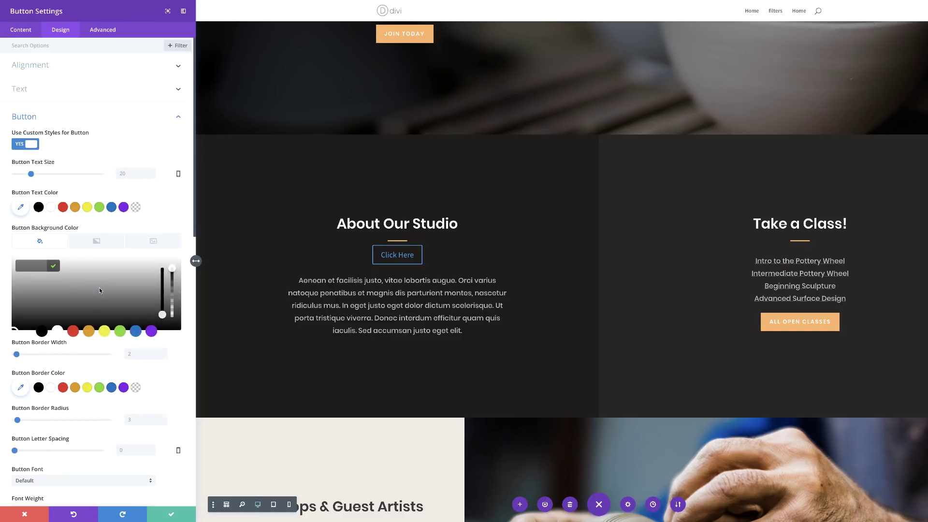
pyautogui.click(74, 334)
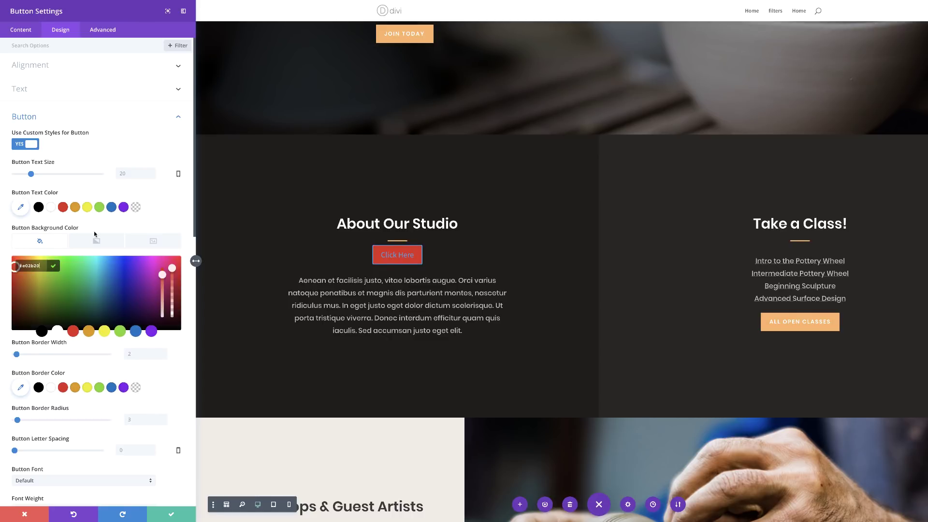
pyautogui.scroll(-3, 95, 234)
pyautogui.moveTo(18, 341); pyautogui.dragTo(14, 341)
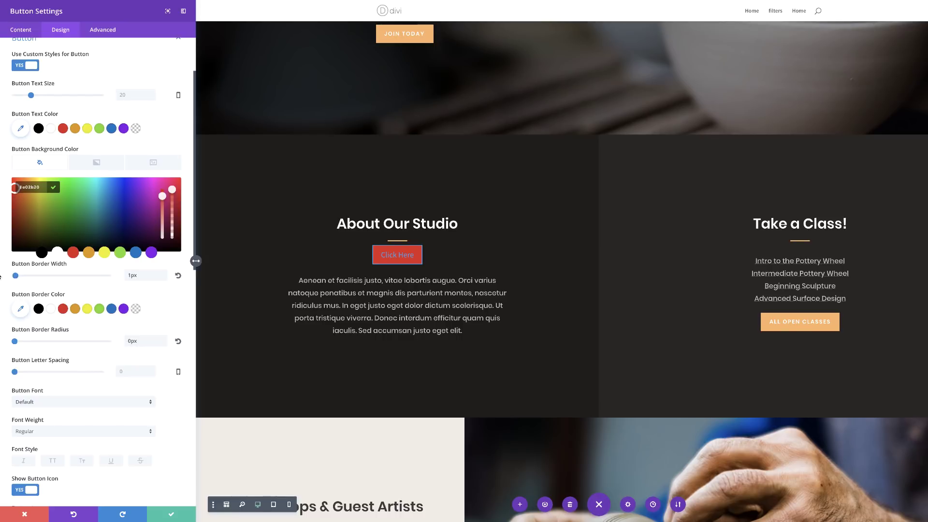
pyautogui.moveTo(16, 275); pyautogui.dragTo(13, 276)
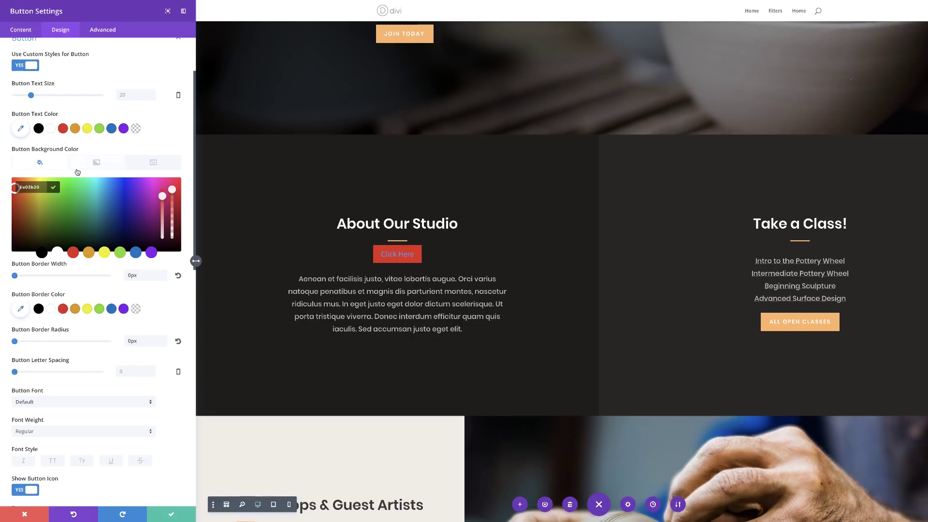
# Step: Make the button text white in Montserrat Semi Bold
pyautogui.scroll(3, 77, 172)
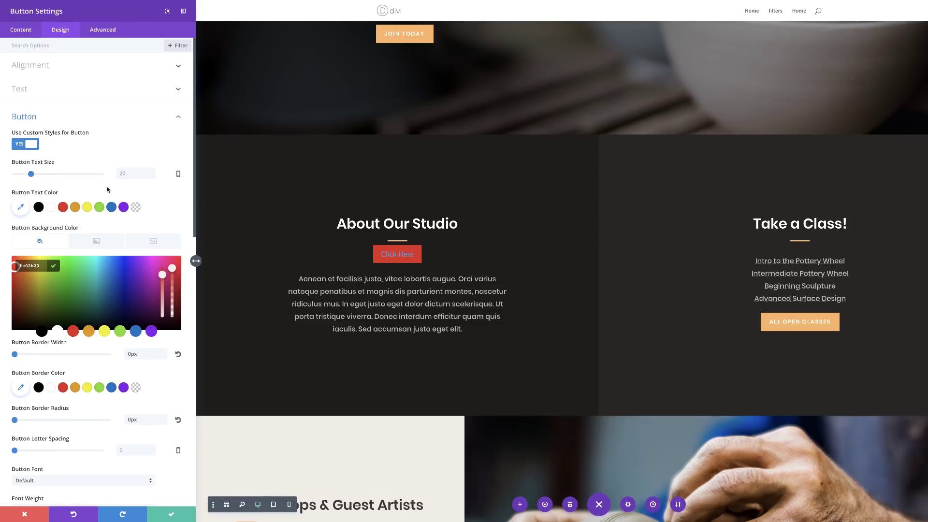
pyautogui.click(50, 209)
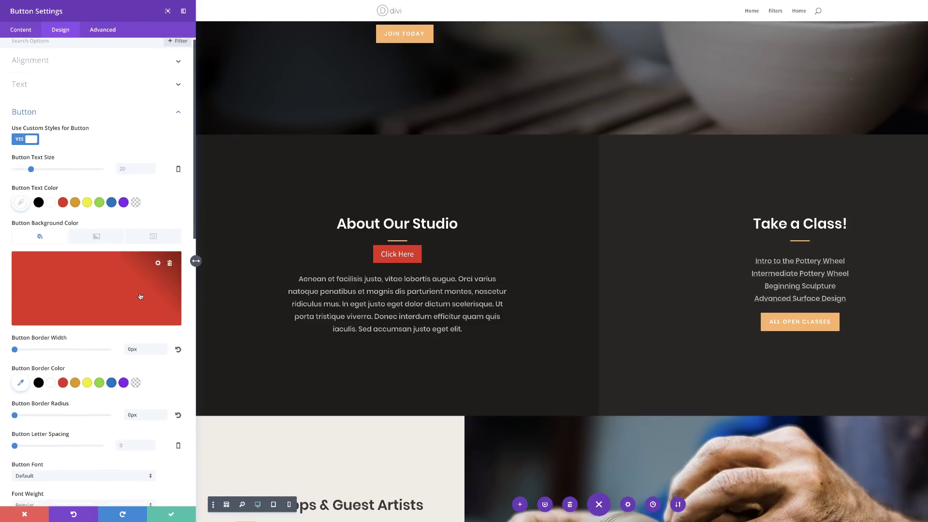
pyautogui.scroll(-6, 140, 296)
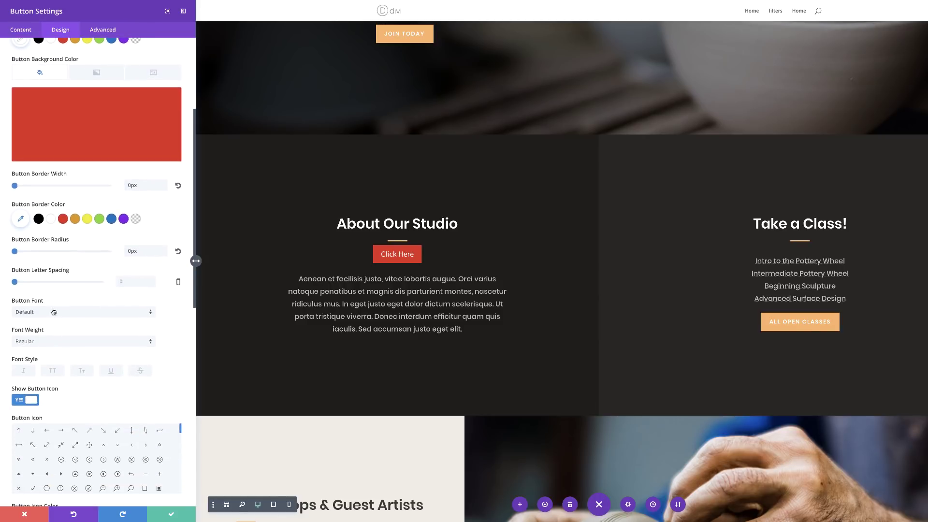
pyautogui.click(53, 311)
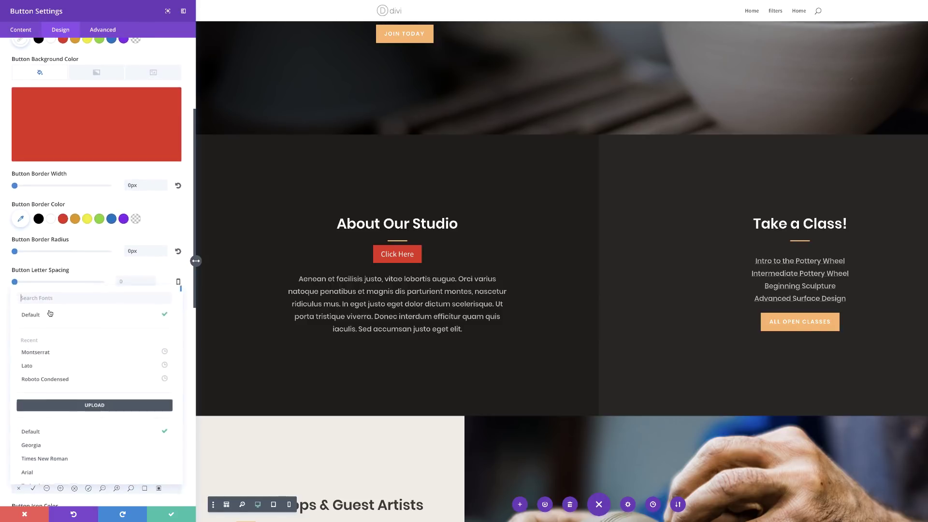
pyautogui.click(49, 353)
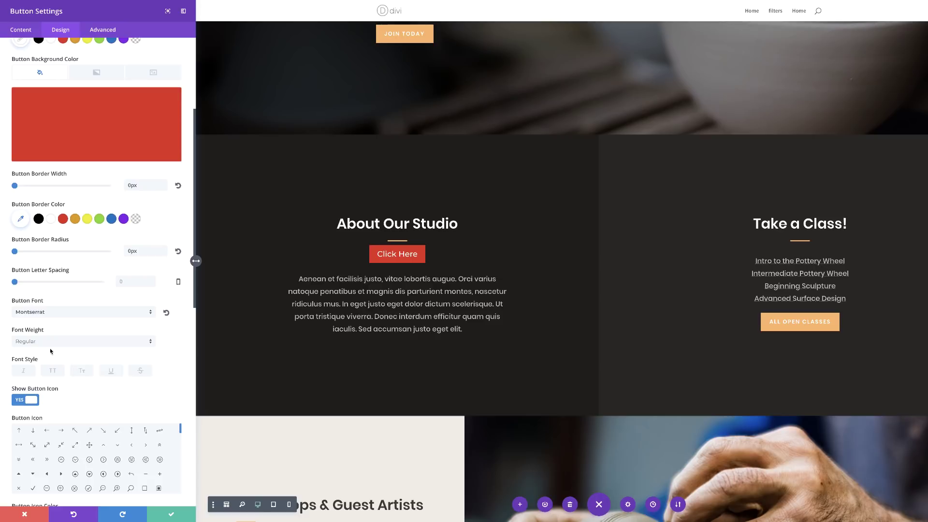
pyautogui.click(52, 345)
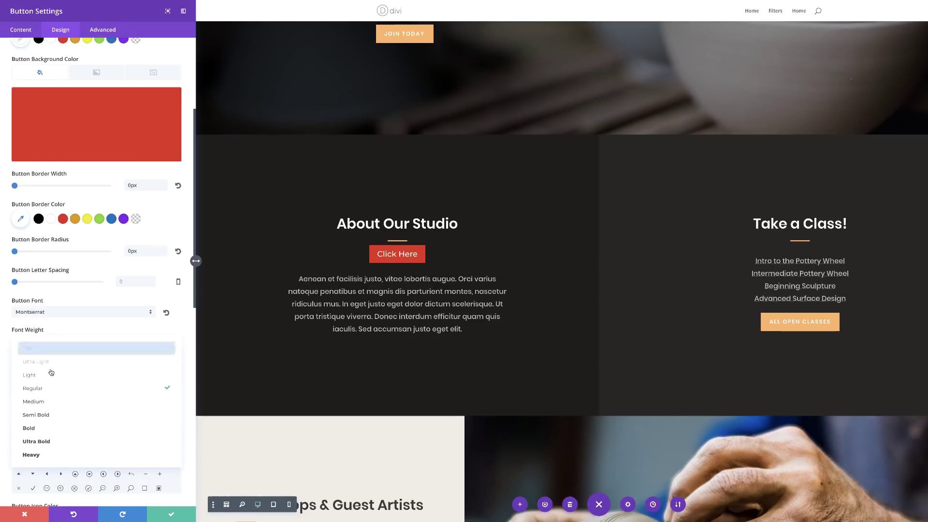
pyautogui.click(50, 402)
pyautogui.click(52, 346)
pyautogui.click(51, 415)
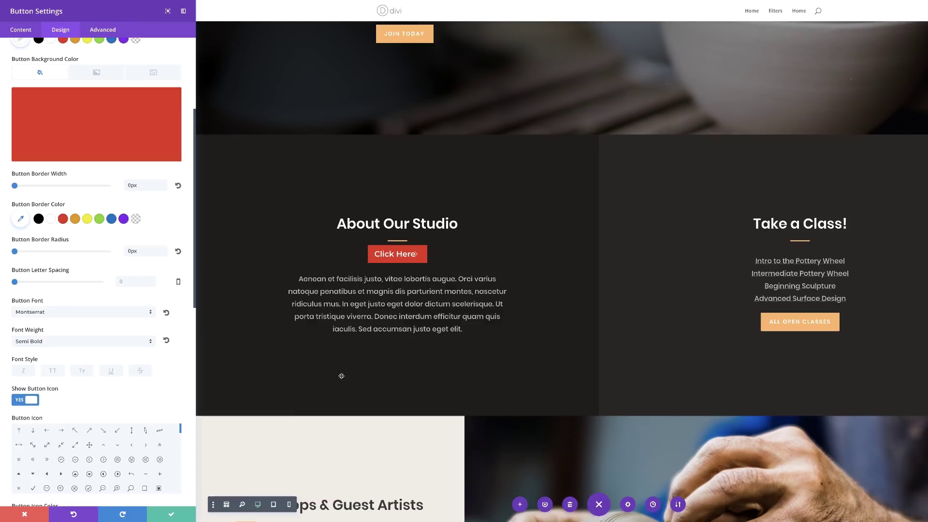
# Step: Move the Click Here button below the paragraph and give it a 16px top margin
pyautogui.click(175, 516)
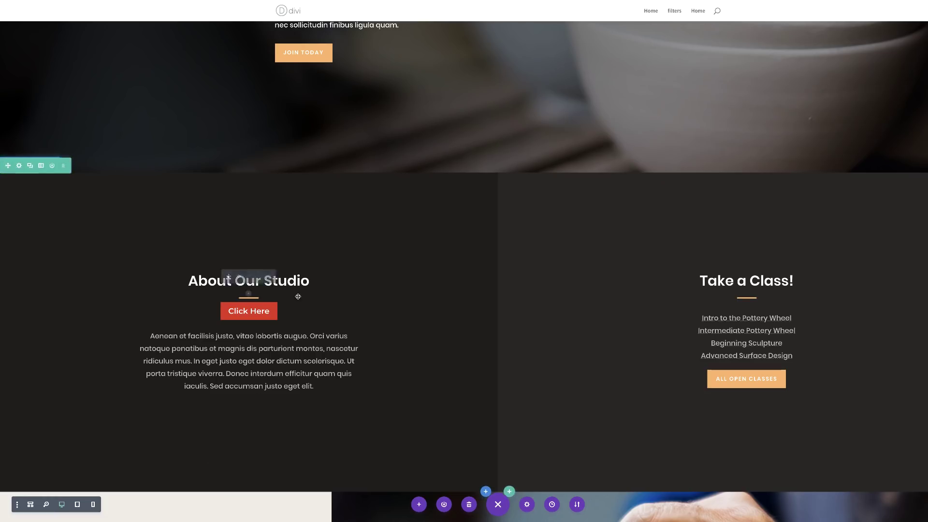
pyautogui.moveTo(227, 297); pyautogui.dragTo(42, 382)
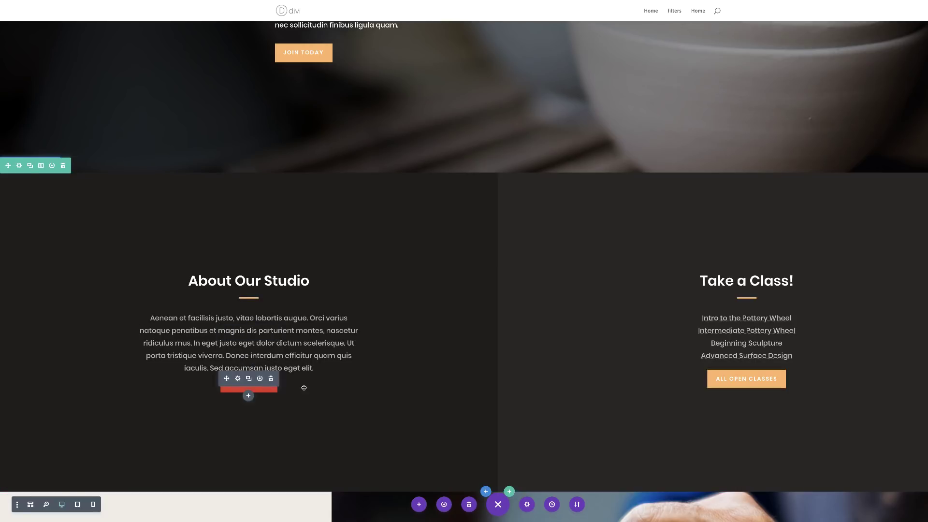
pyautogui.click(238, 379)
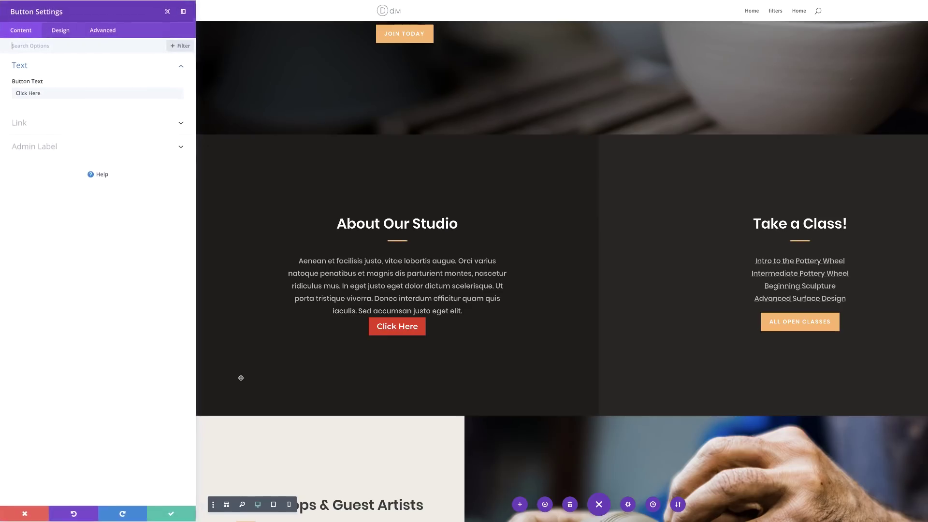
pyautogui.click(61, 30)
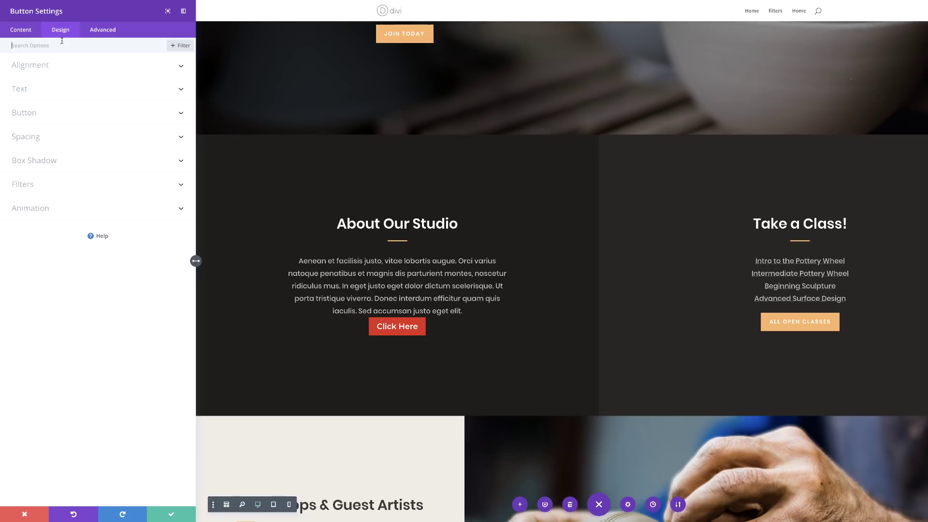
pyautogui.click(30, 139)
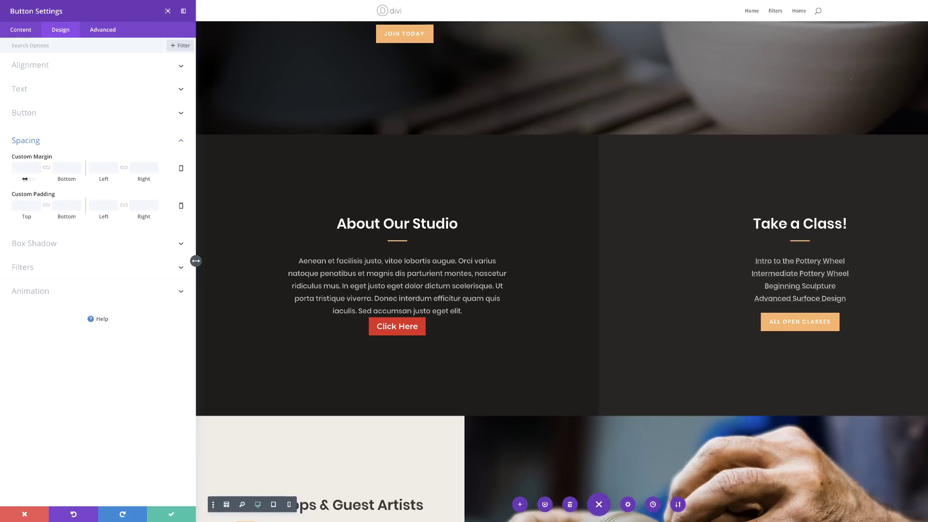
pyautogui.moveTo(25, 179); pyautogui.dragTo(31, 179)
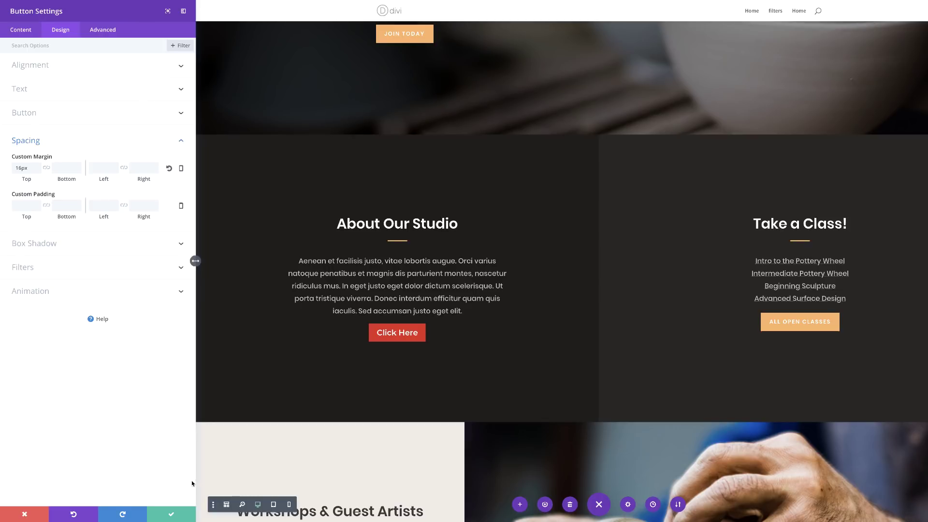
pyautogui.click(172, 514)
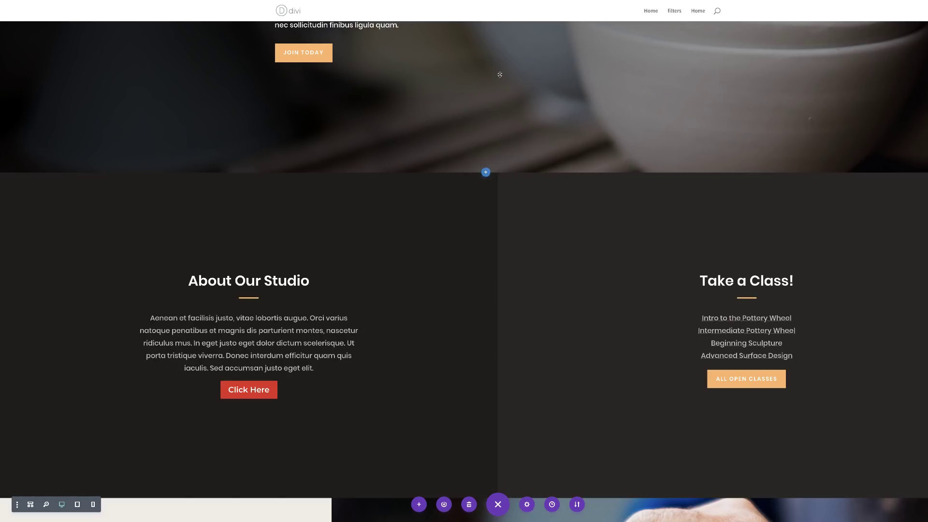
# Step: View the hero section's modified styles, then clear the filter to show all its settings
pyautogui.scroll(4, 485, 174)
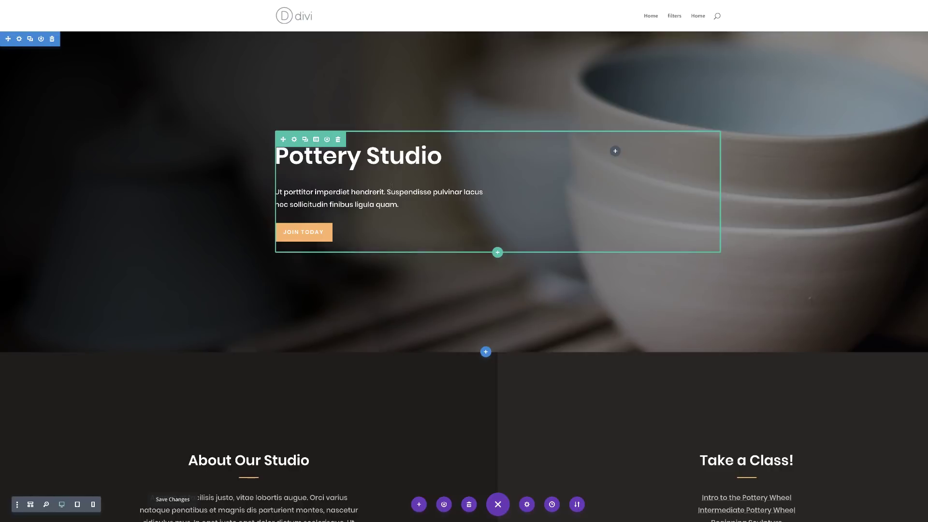
pyautogui.rightClick(24, 43)
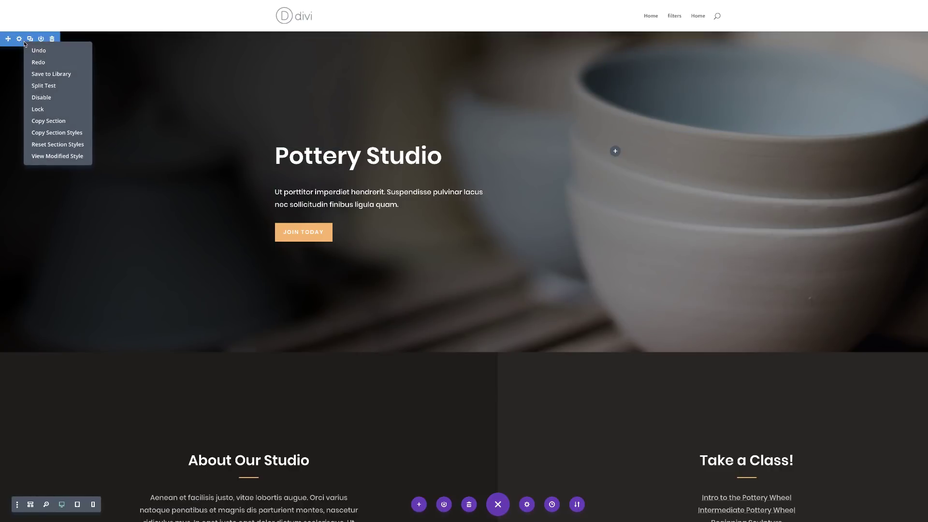
pyautogui.click(77, 156)
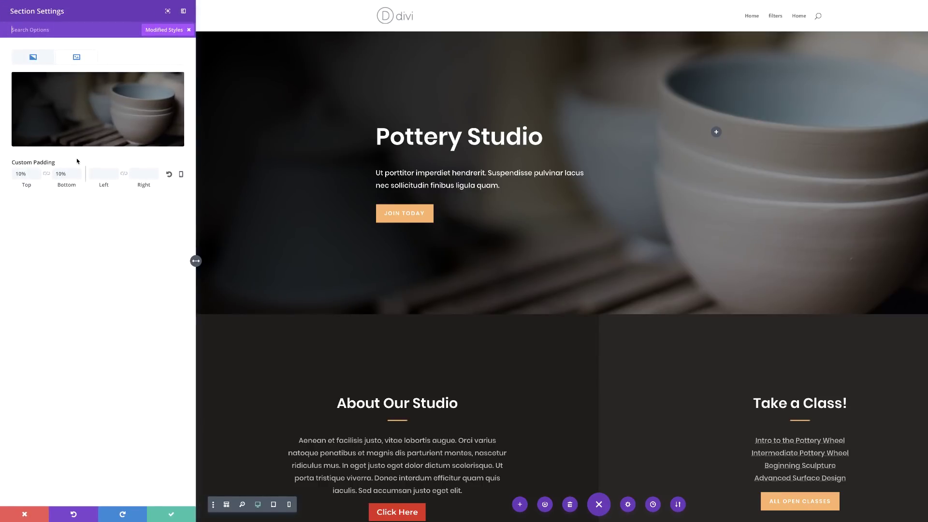
pyautogui.moveTo(115, 104)
pyautogui.click(190, 32)
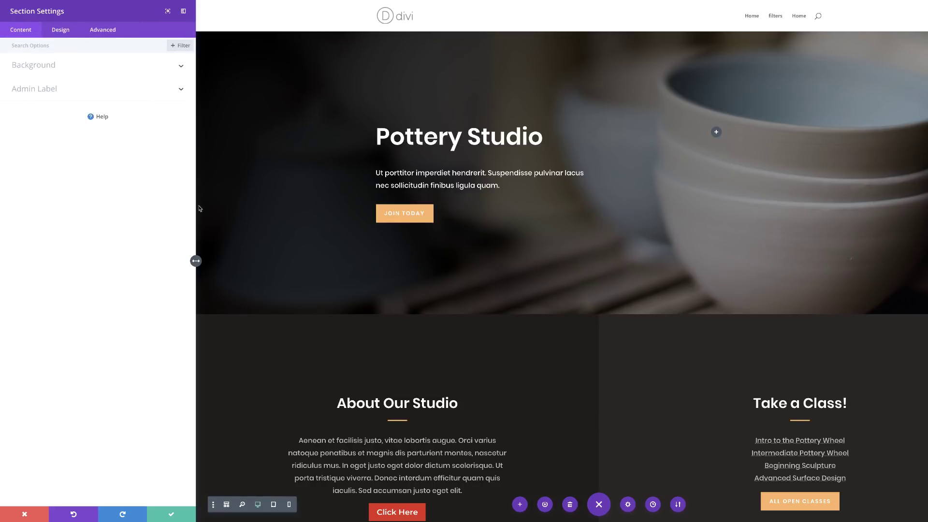
# Step: Close the hero section settings and review the About Our Studio row's modified styles
pyautogui.click(171, 517)
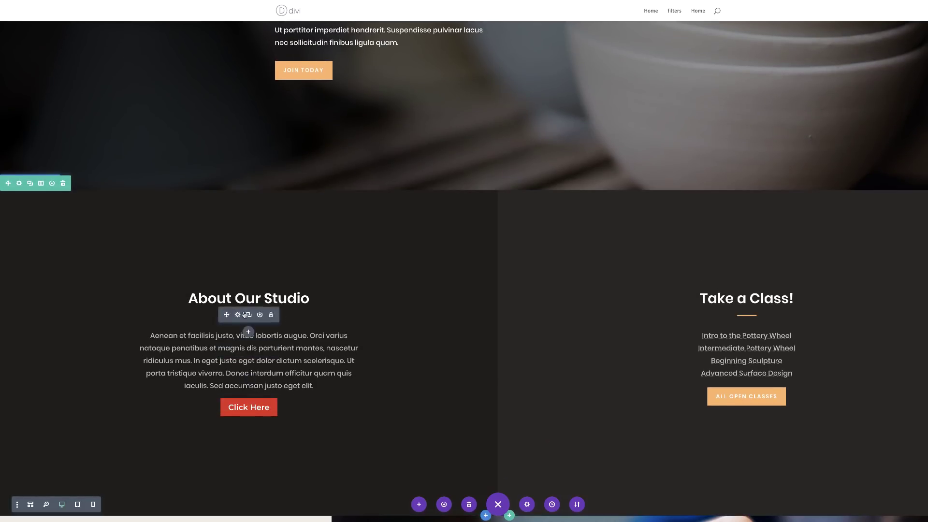
pyautogui.rightClick(25, 189)
pyautogui.click(61, 158)
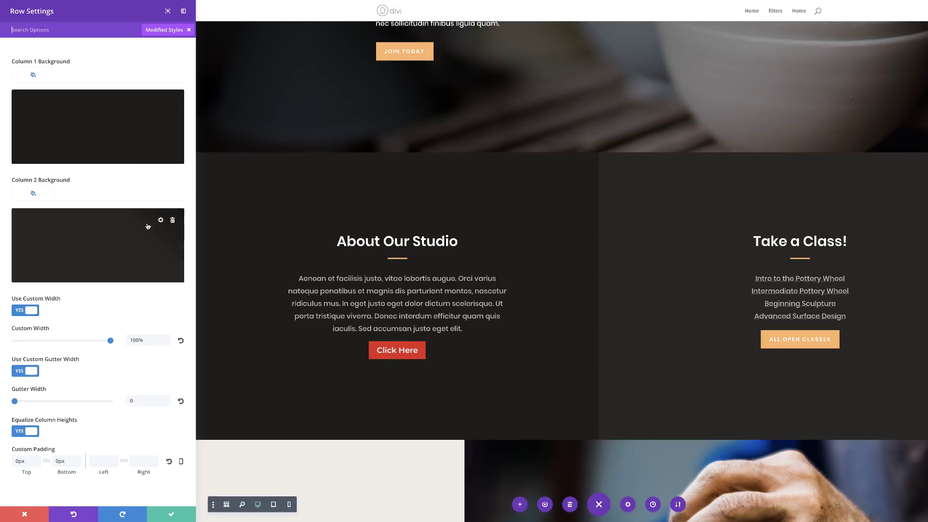
pyautogui.click(25, 513)
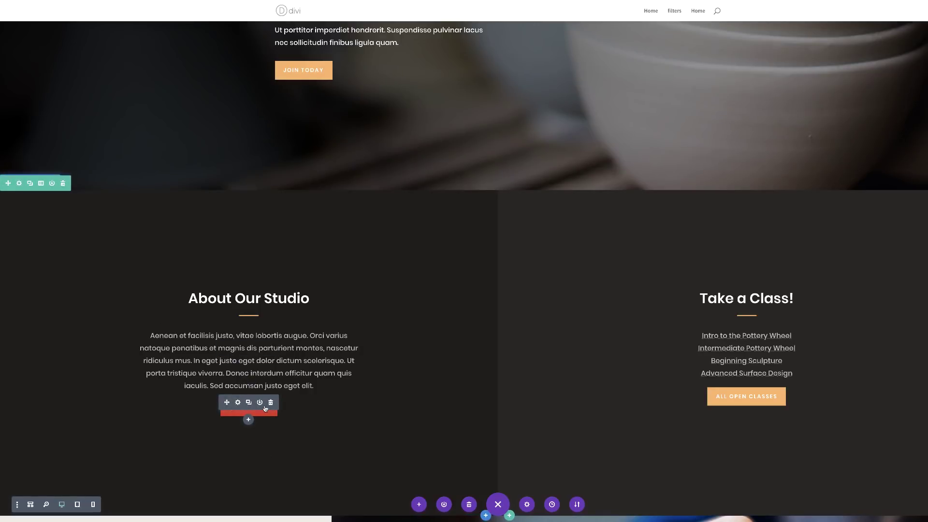
pyautogui.rightClick(265, 408)
pyautogui.click(269, 369)
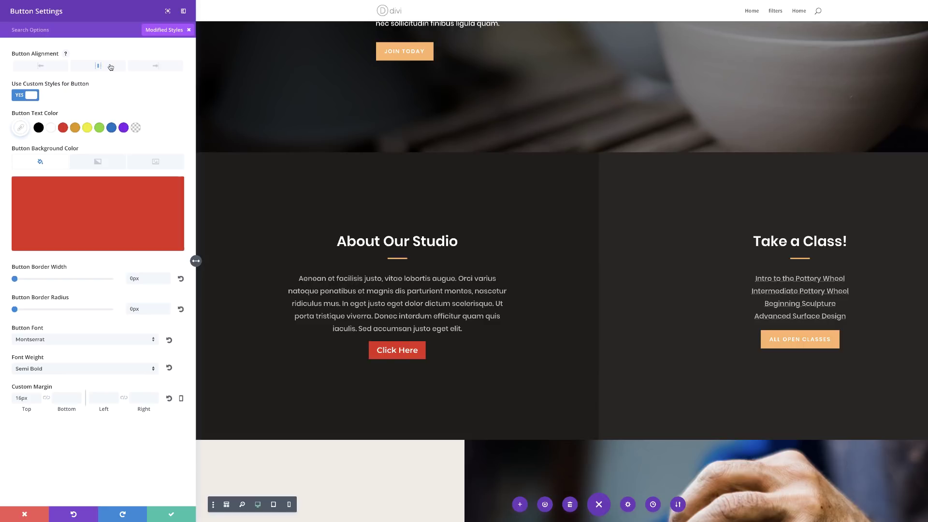
# Step: Save and close the Click Here button settings, then reopen them
pyautogui.moveTo(129, 208)
pyautogui.click(171, 514)
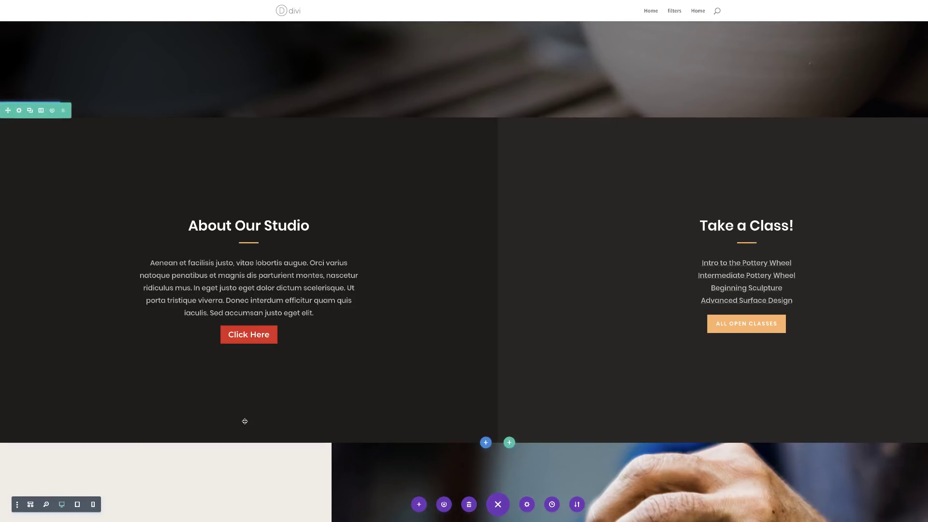
pyautogui.moveTo(254, 343)
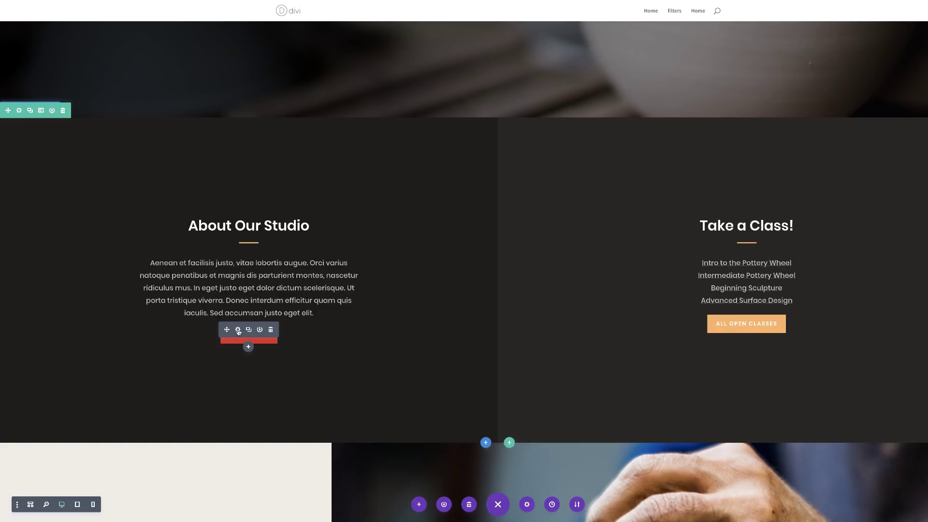
pyautogui.click(238, 330)
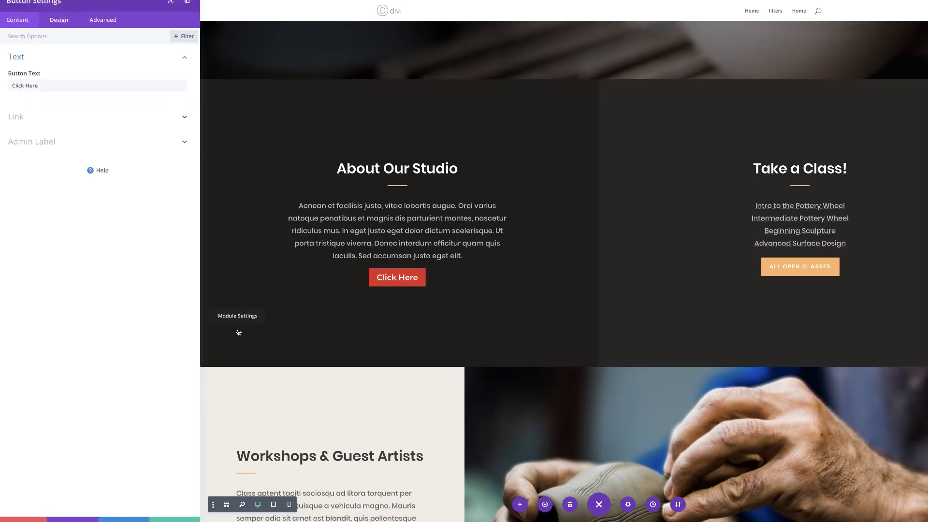
# Step: Try the Active Content filter, remove it, then filter to Modified Styles only
pyautogui.click(186, 47)
pyautogui.click(135, 106)
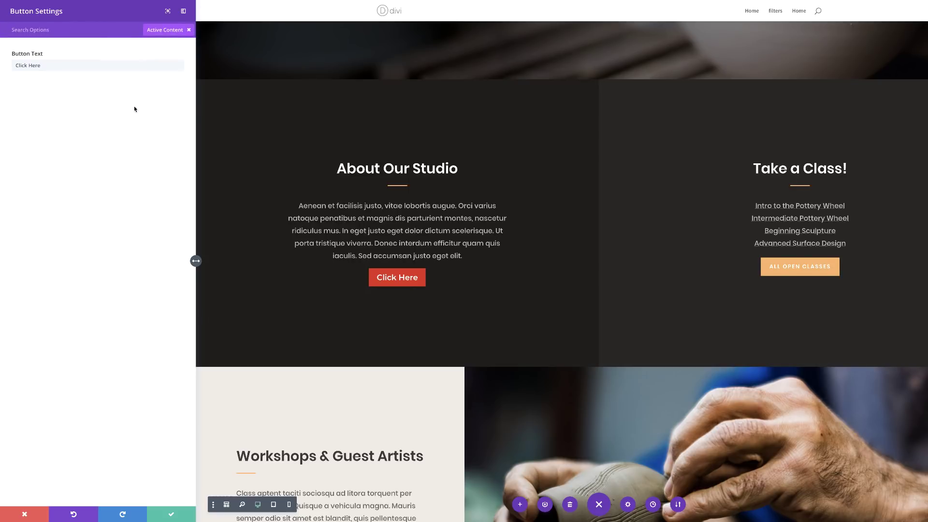
pyautogui.click(188, 30)
pyautogui.click(181, 45)
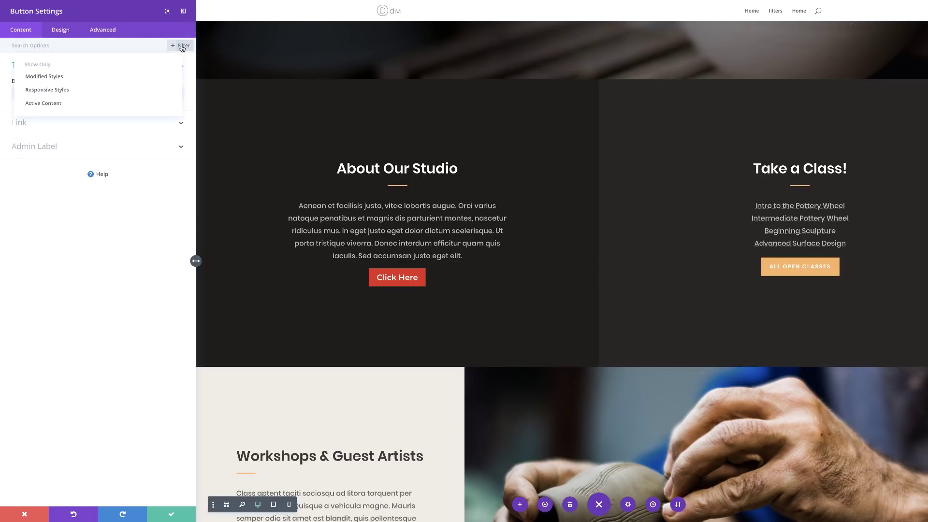
pyautogui.click(123, 78)
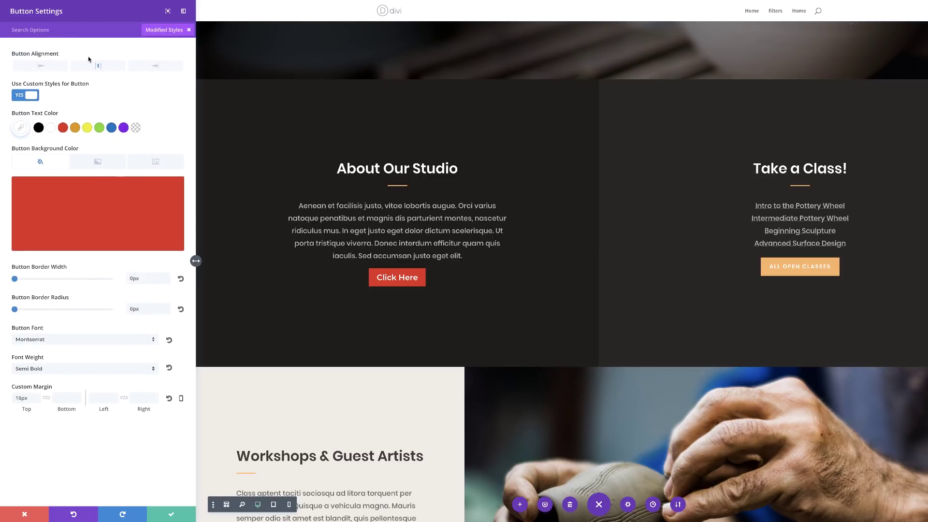
# Step: Search settings for 'Mar', then 'Font' to show Button Font Montserrat and Semi Bold weight
pyautogui.click(72, 24)
pyautogui.write('Mar')
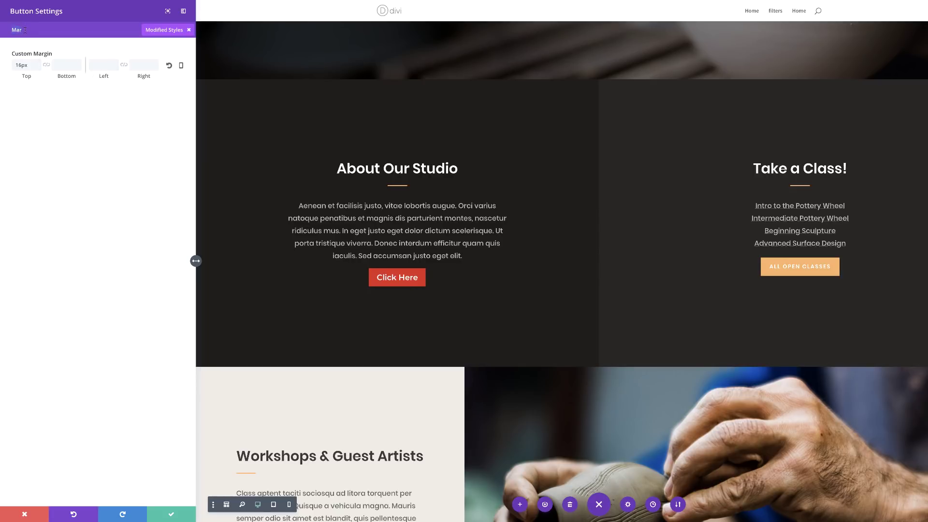
pyautogui.press('BackSpace')
pyautogui.press('BackSpace')
pyautogui.press('BackSpace')
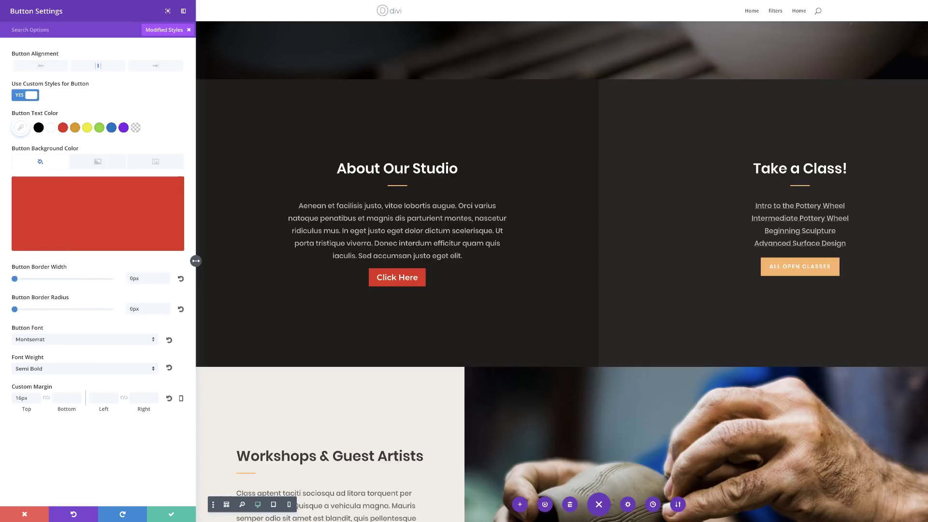
pyautogui.write('Font')
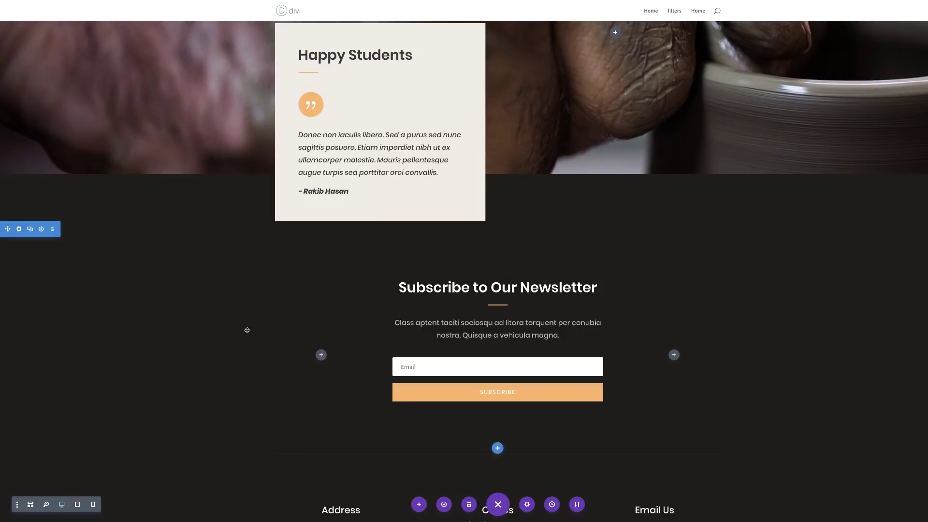
# Step: Show modified styles for the Happy Students section
pyautogui.scroll(3, 263, 364)
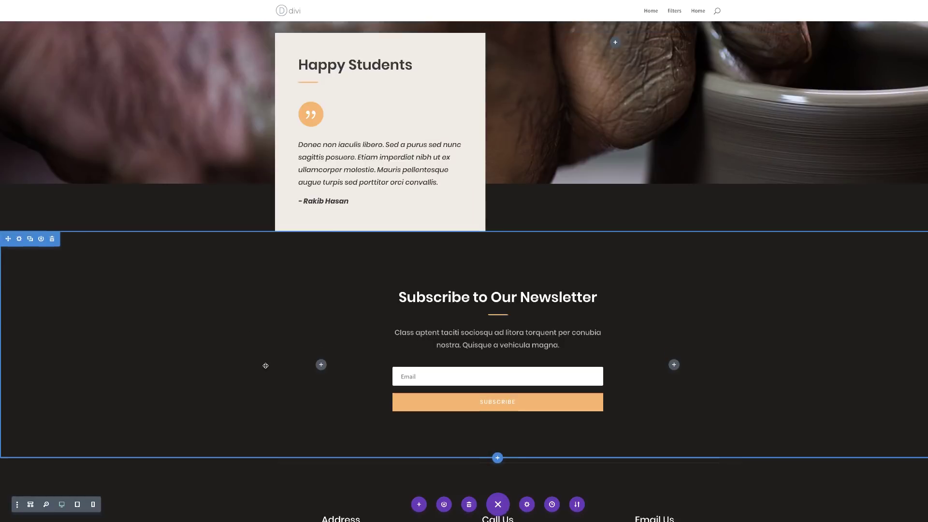
pyautogui.scroll(2, 265, 366)
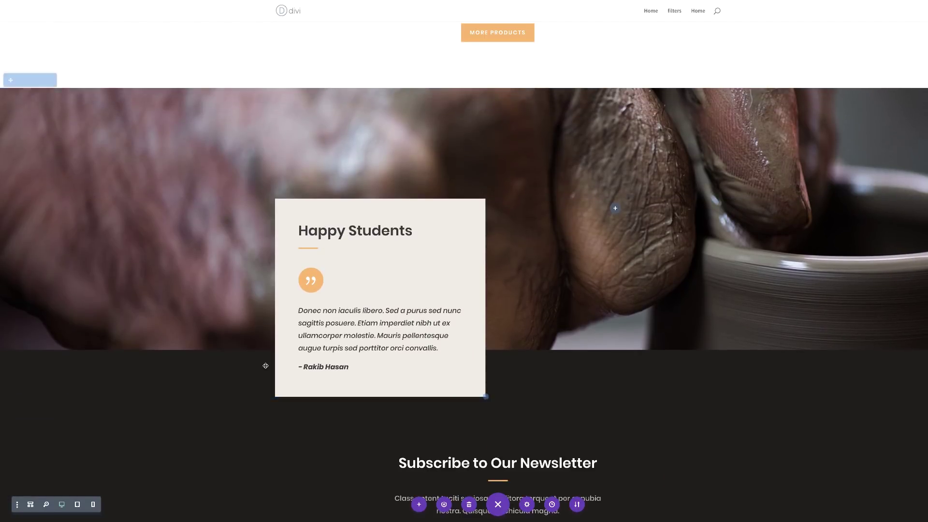
pyautogui.rightClick(181, 362)
pyautogui.click(196, 323)
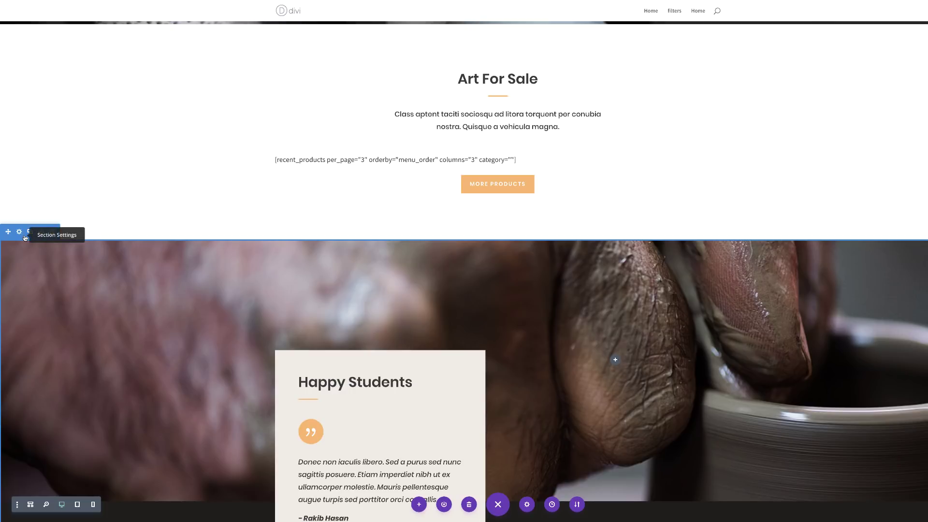
# Step: Check the section and row settings, then open the Happy Students heading's text settings
pyautogui.click(19, 234)
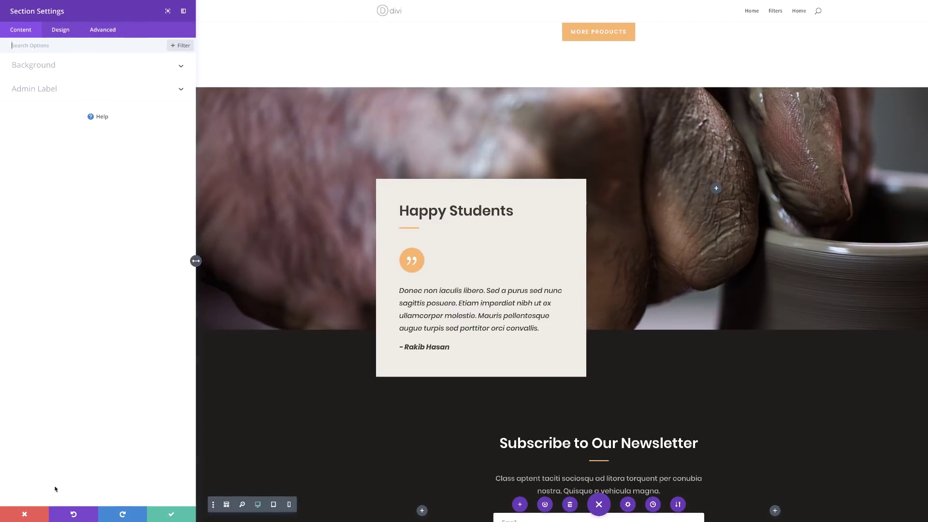
pyautogui.click(25, 514)
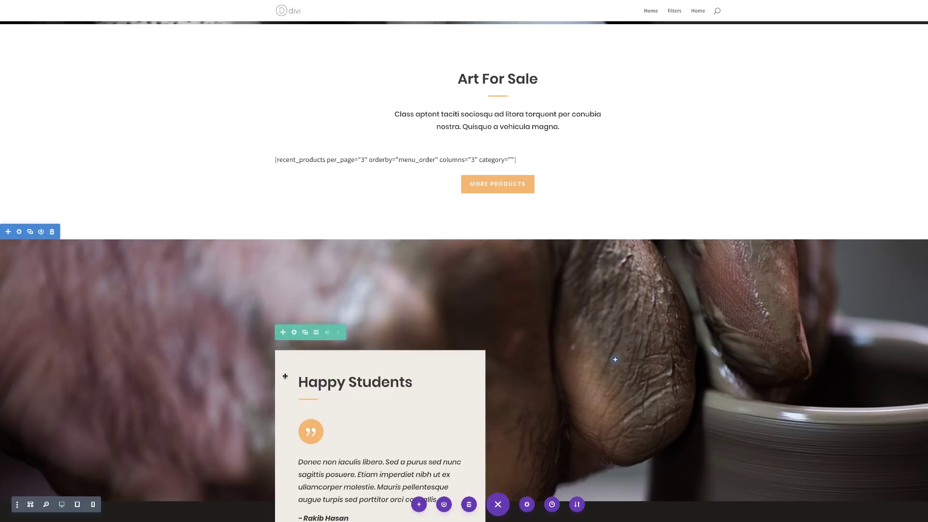
pyautogui.click(294, 332)
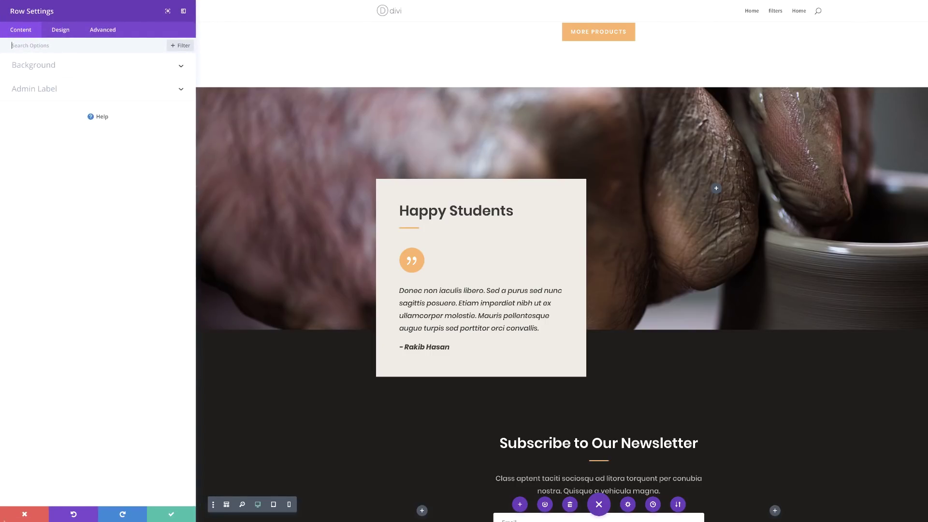
pyautogui.click(24, 514)
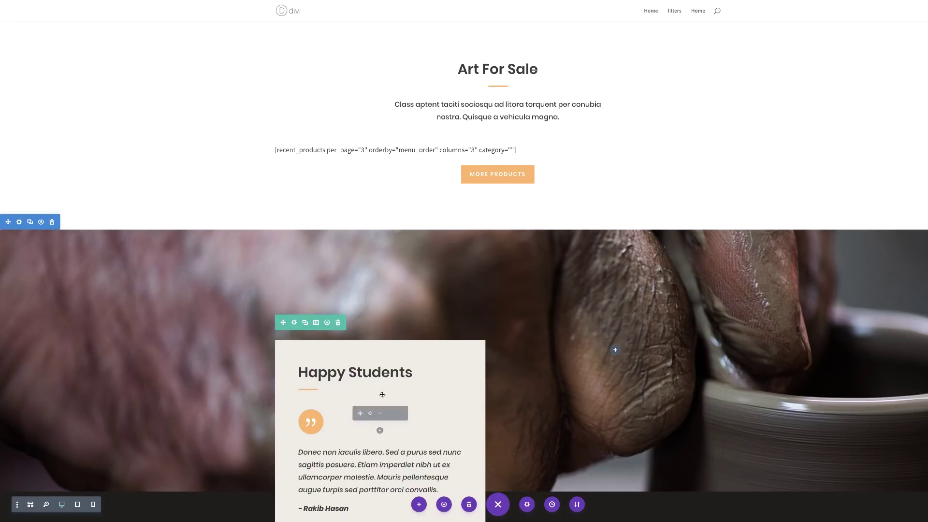
pyautogui.click(372, 373)
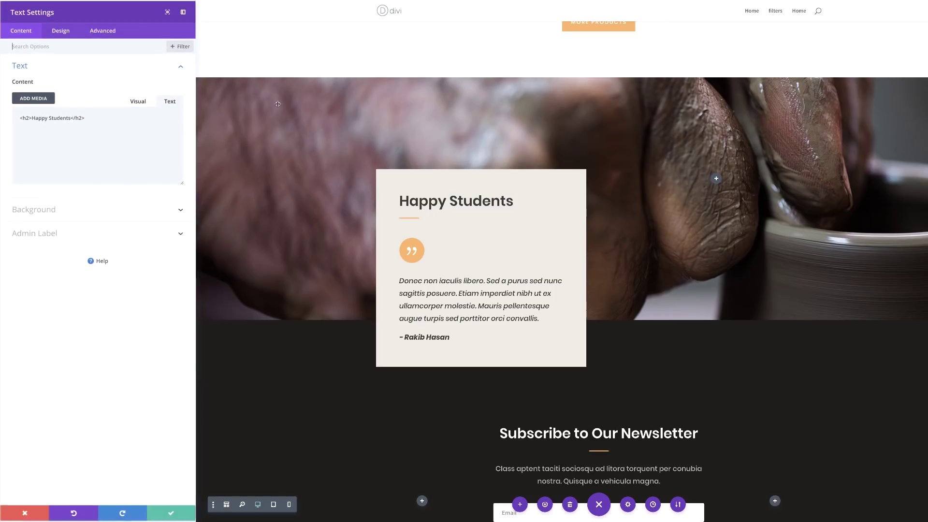